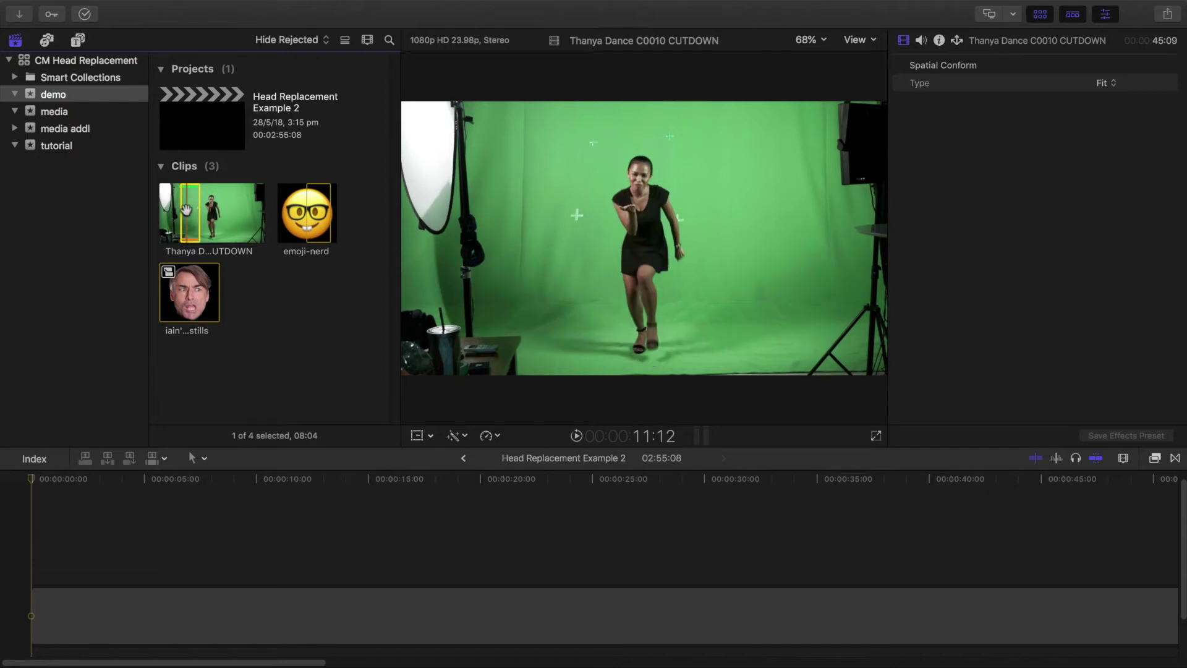
# - Put the Thanya Dance C0010 CUTDOWN clip into the empty Head Replacement Example 2 timeline
pyautogui.moveTo(185, 212); pyautogui.dragTo(34, 594)
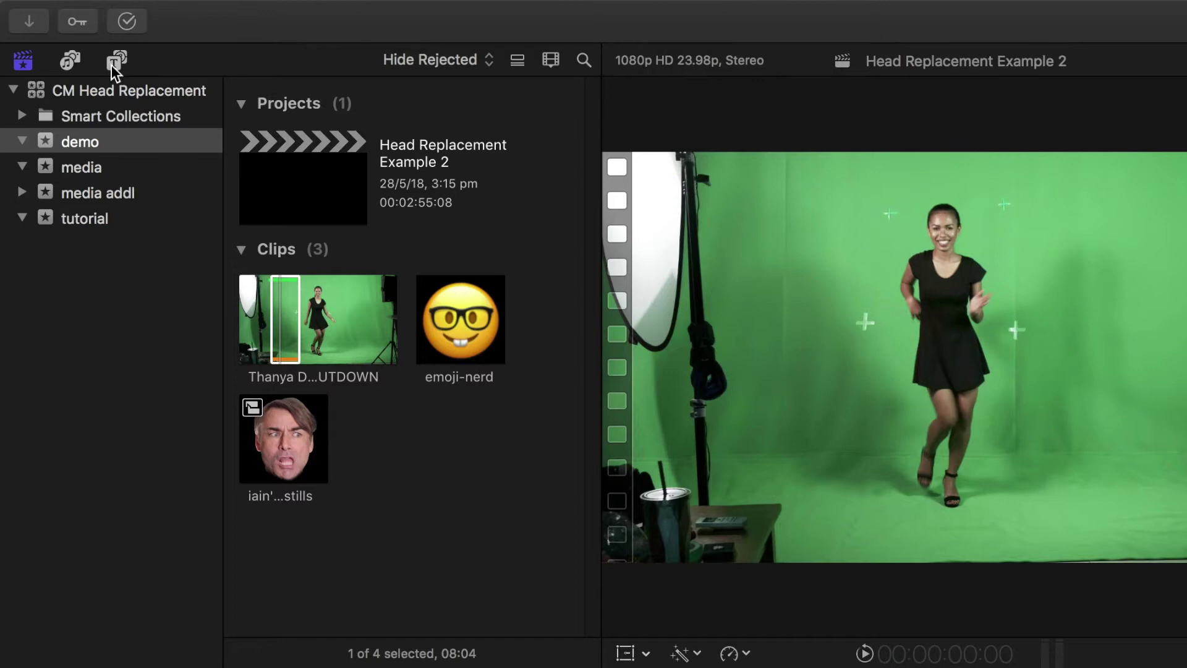
# - Place a C2 TrackX Simple Tracker generator above the dance clip, trimmed to its 8:04 length
pyautogui.click(114, 62)
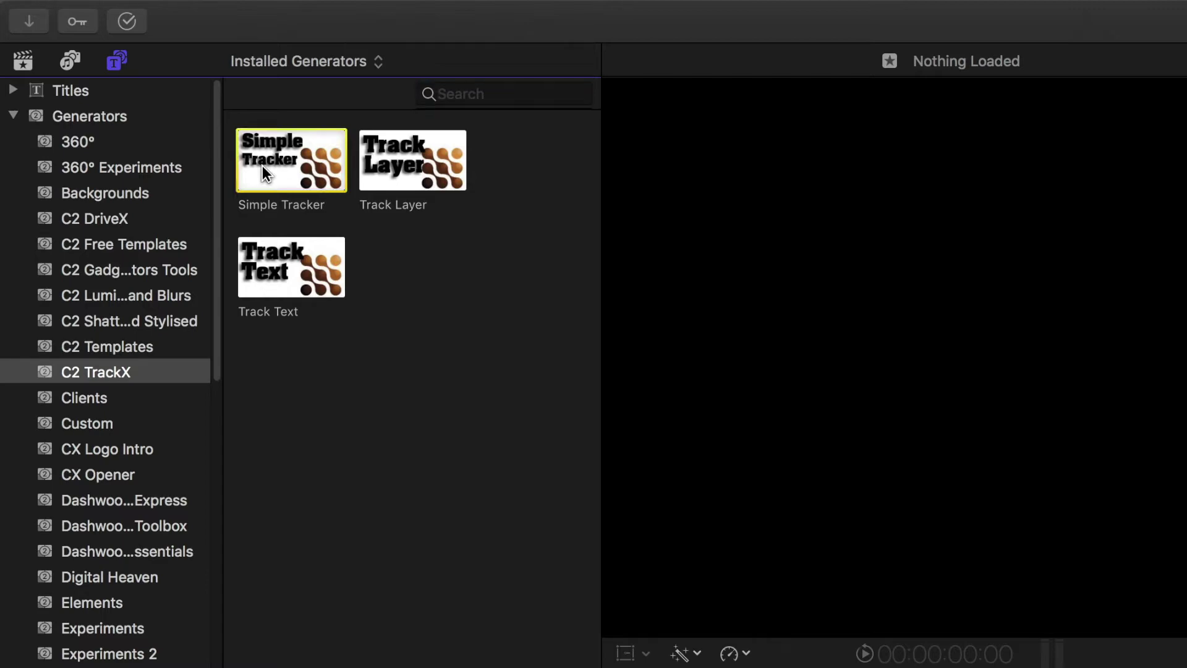
pyautogui.moveTo(262, 165); pyautogui.dragTo(30, 555)
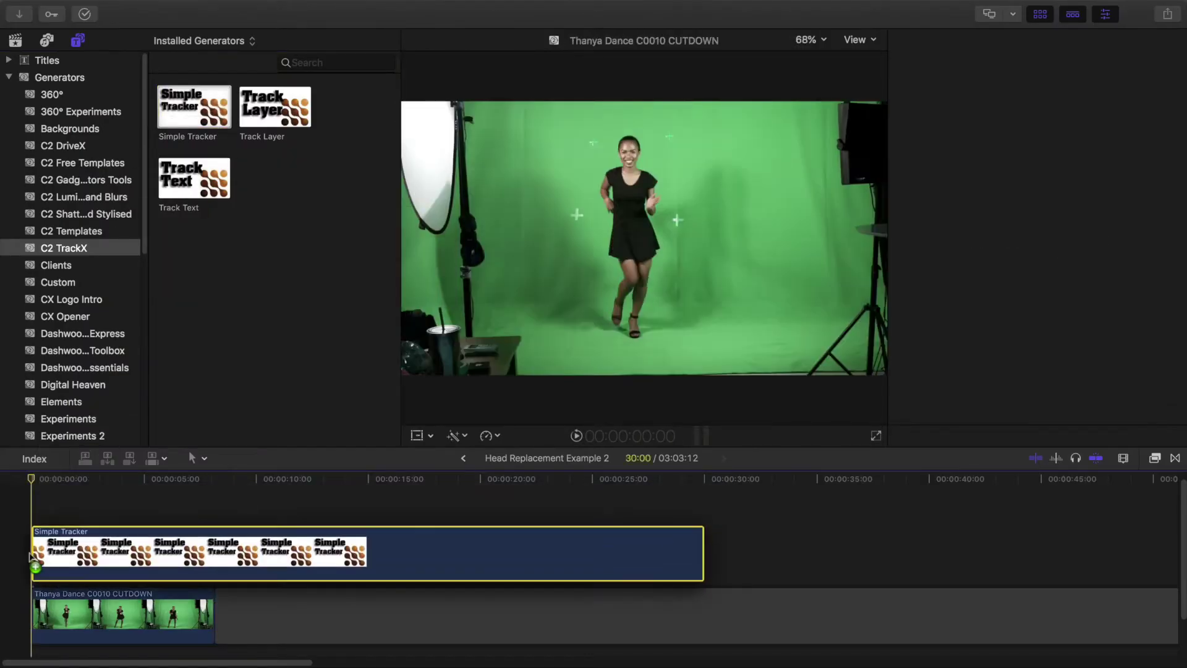
pyautogui.moveTo(702, 547); pyautogui.dragTo(213, 576)
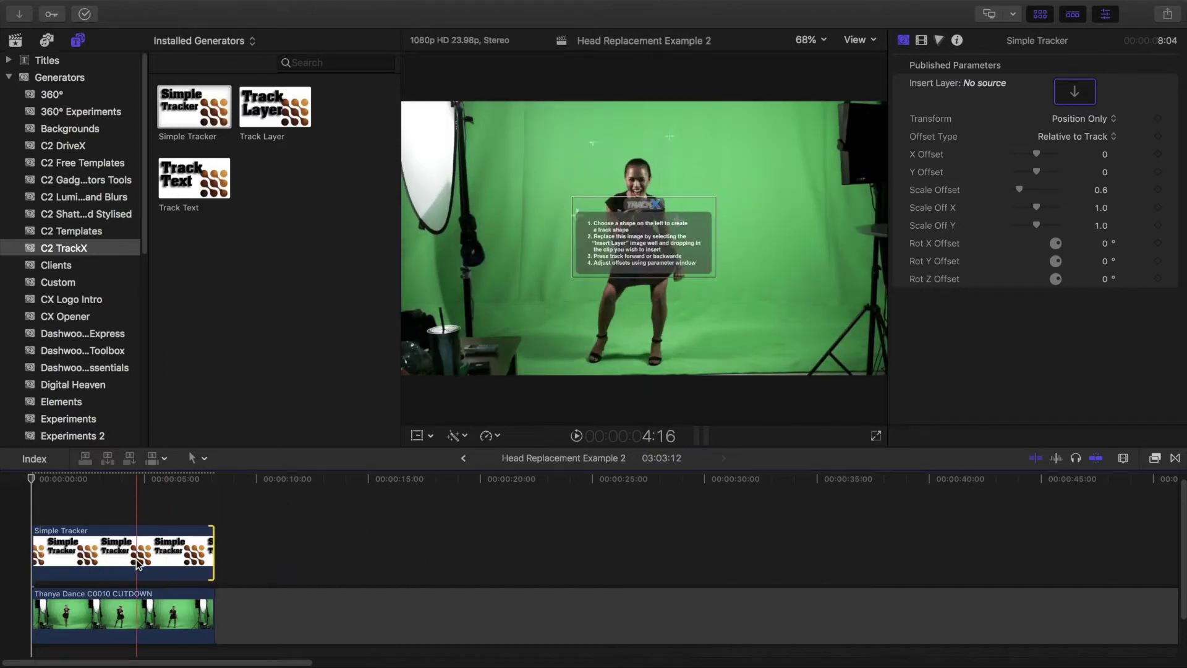
# - Draw a rounded-rectangle track shape around the dancer's head and track it forward
pyautogui.moveTo(433, 314)
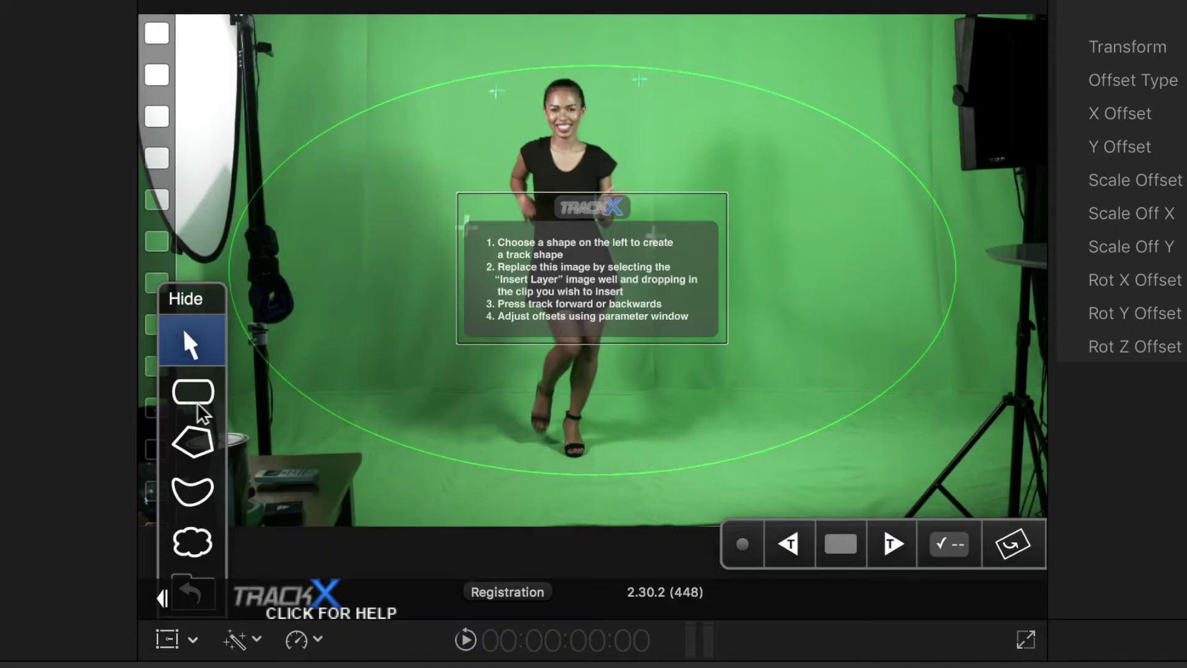
pyautogui.click(192, 392)
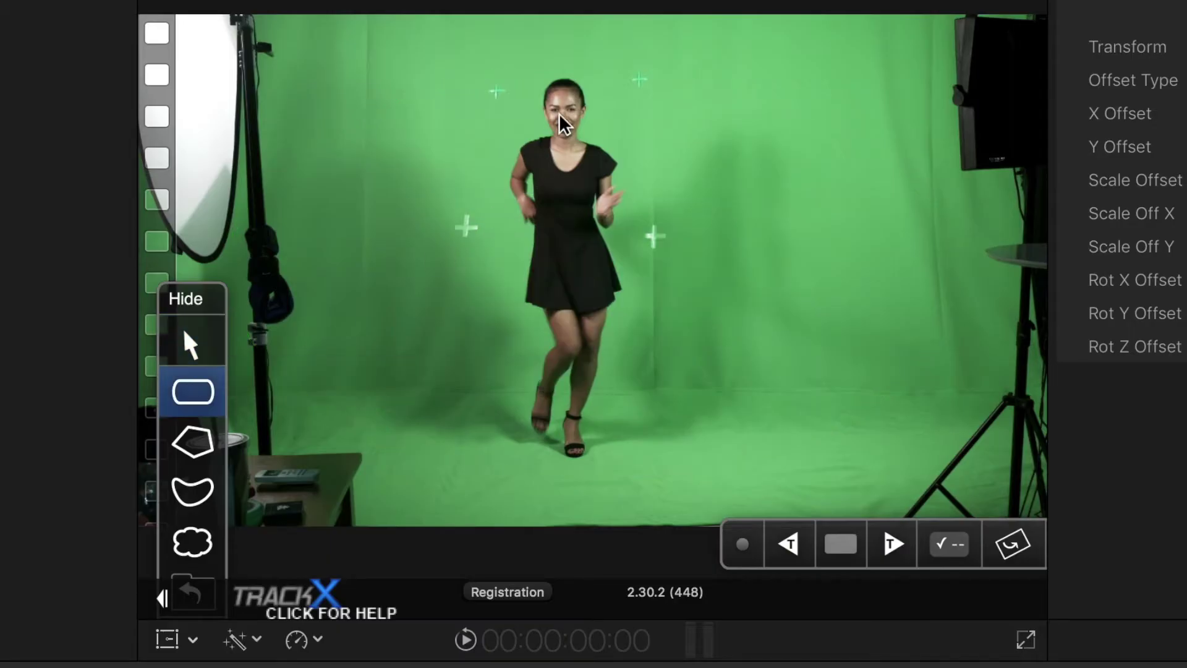
pyautogui.moveTo(568, 127); pyautogui.dragTo(567, 108)
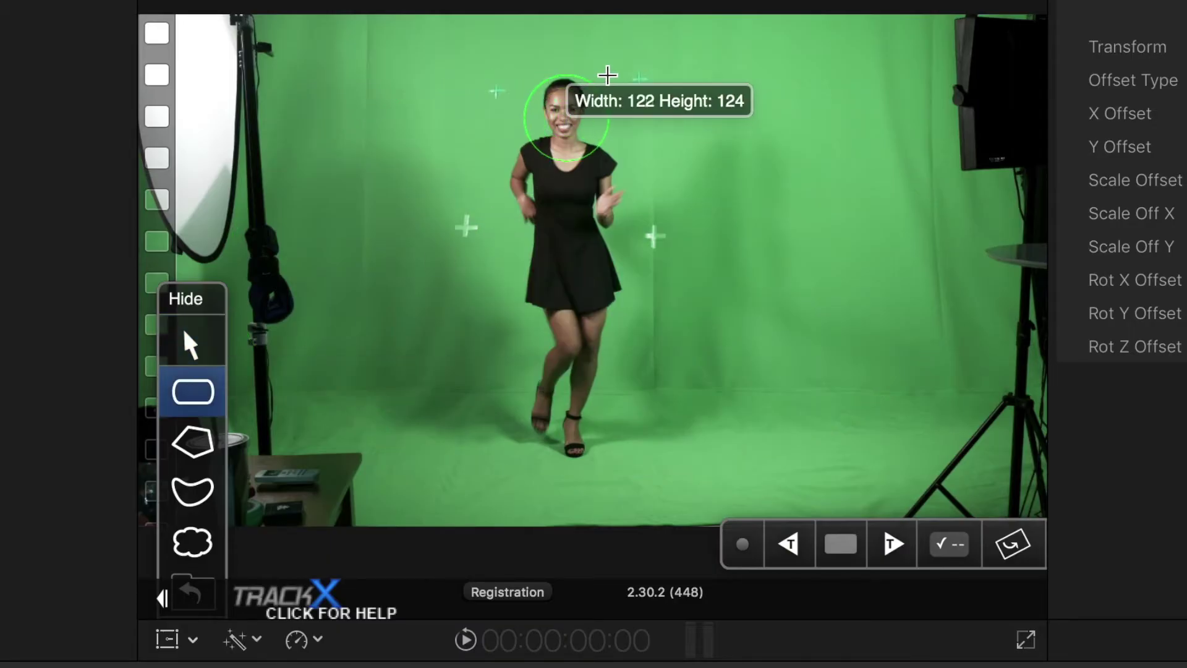
pyautogui.moveTo(608, 75); pyautogui.dragTo(585, 123)
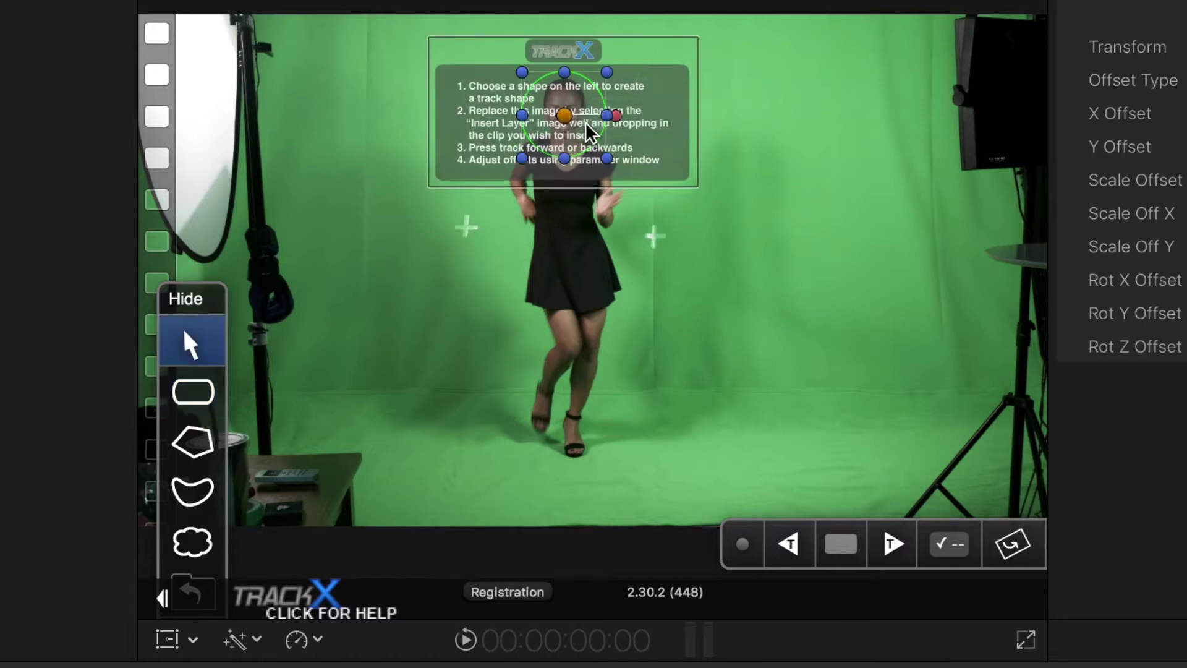
pyautogui.click(894, 560)
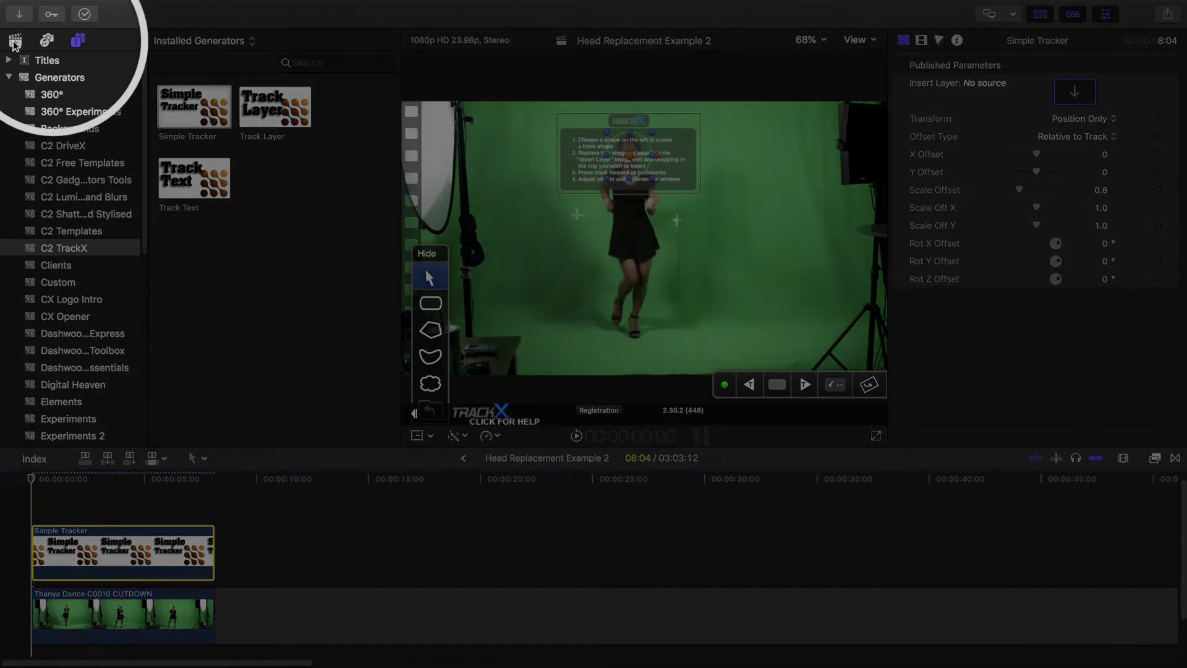
# - Set the Simple Tracker's Insert Layer to the emoji-nerd clip and apply it
pyautogui.click(14, 42)
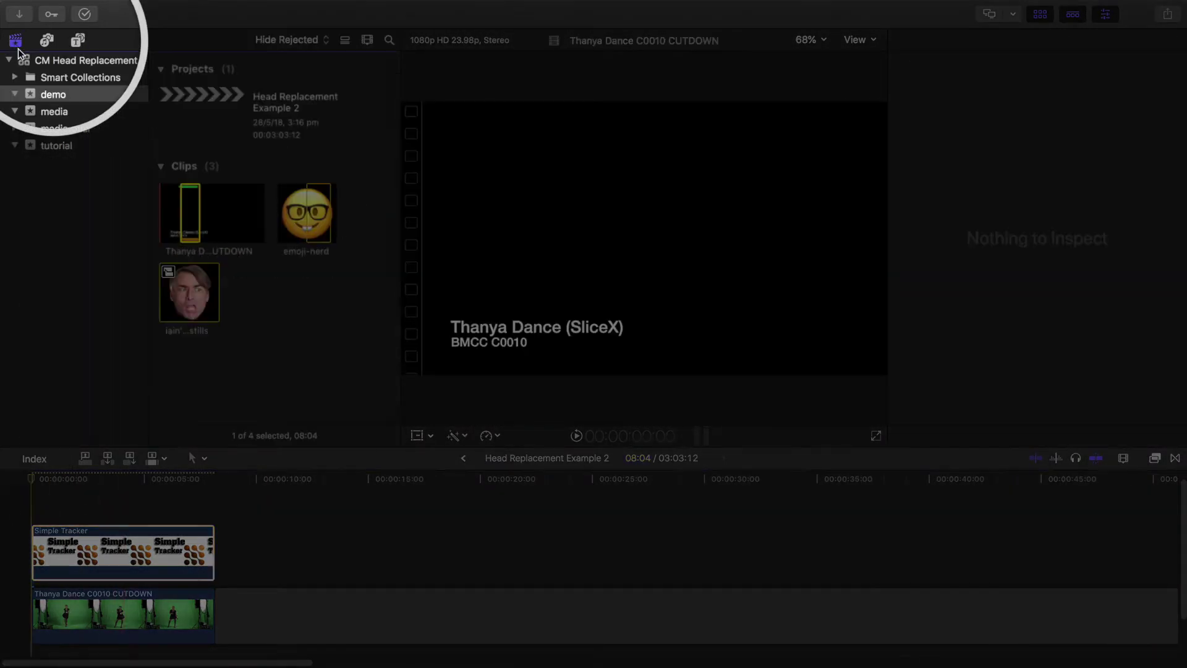
pyautogui.click(192, 552)
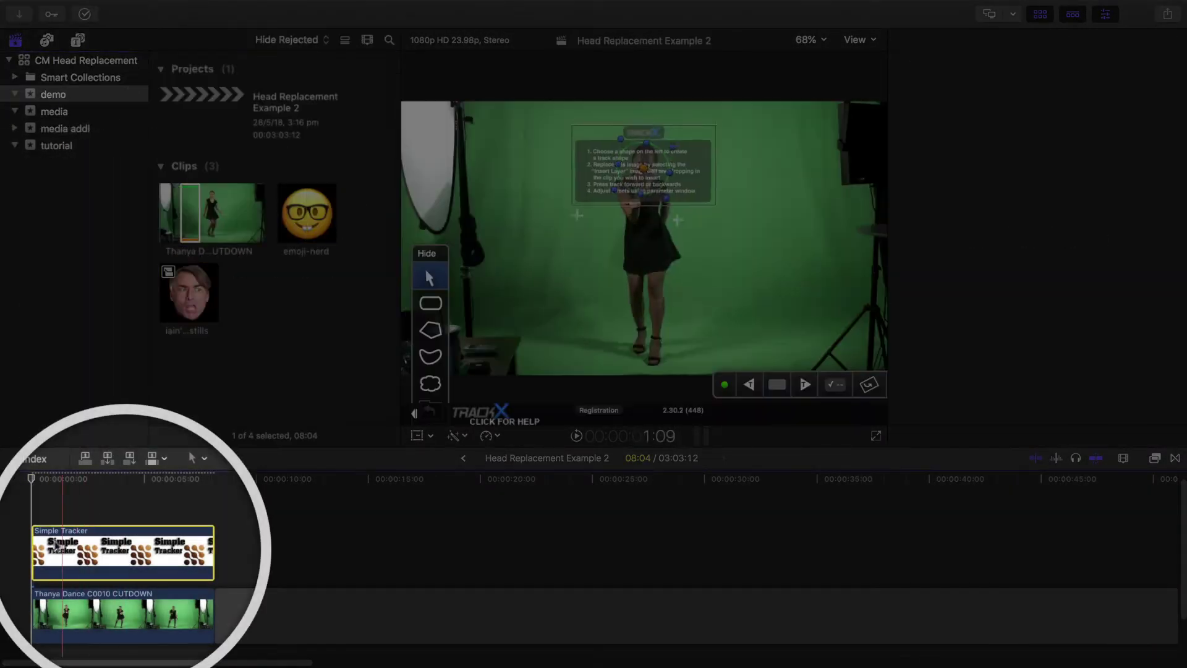
pyautogui.click(1055, 90)
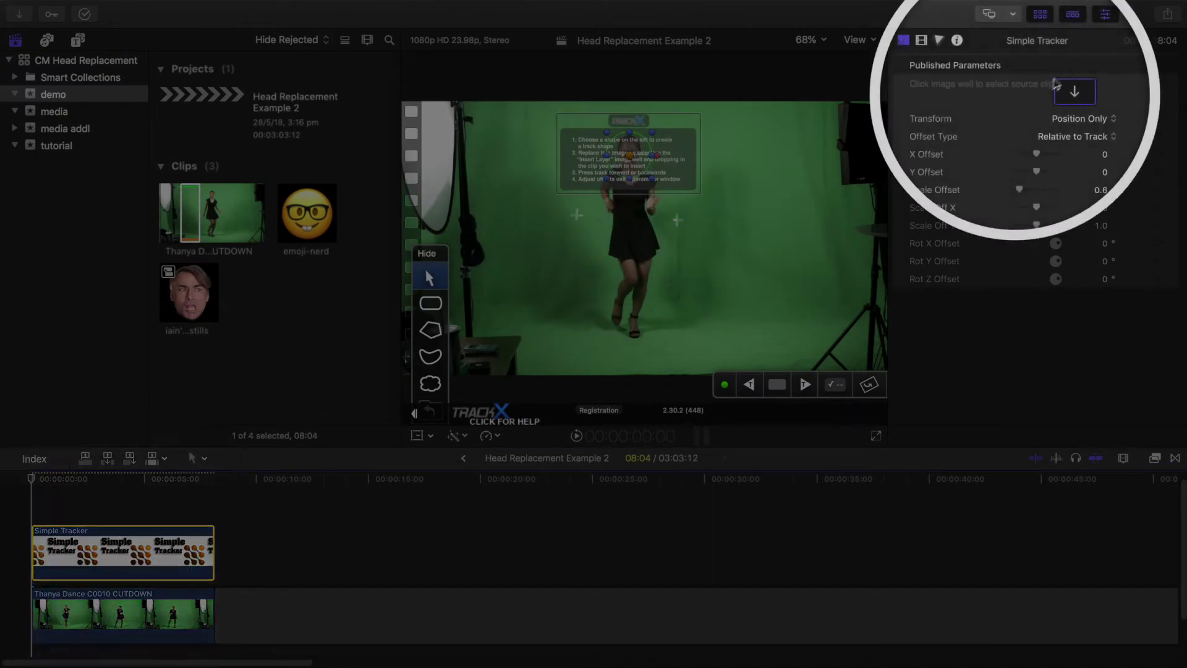
pyautogui.click(1084, 94)
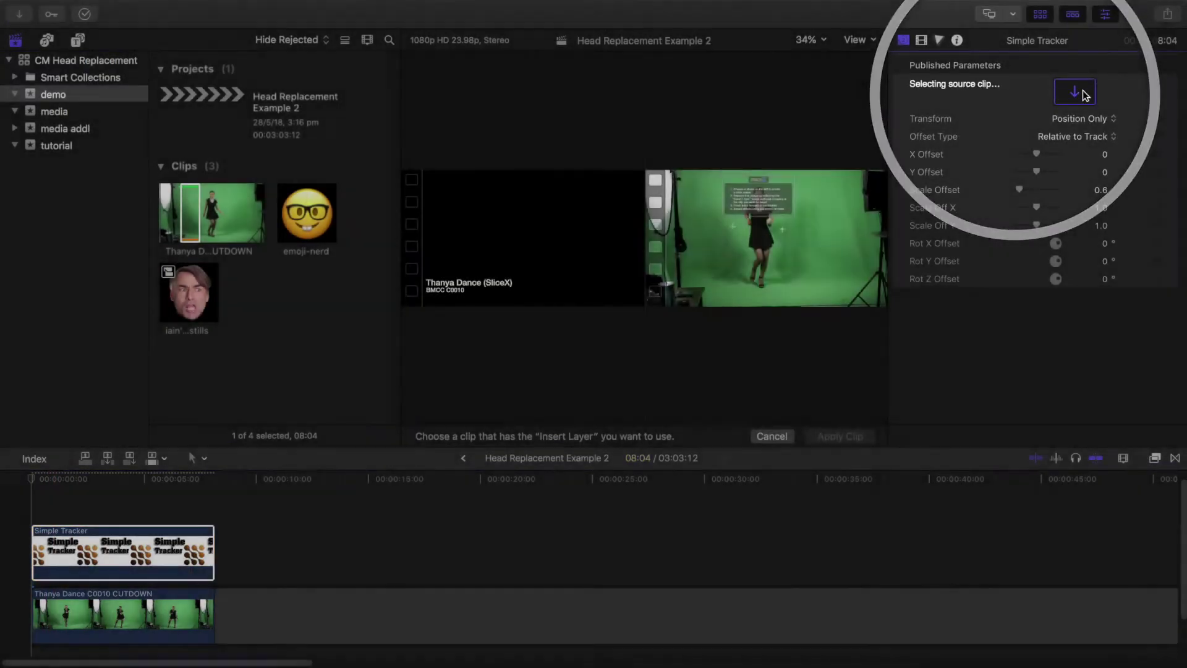
pyautogui.click(291, 227)
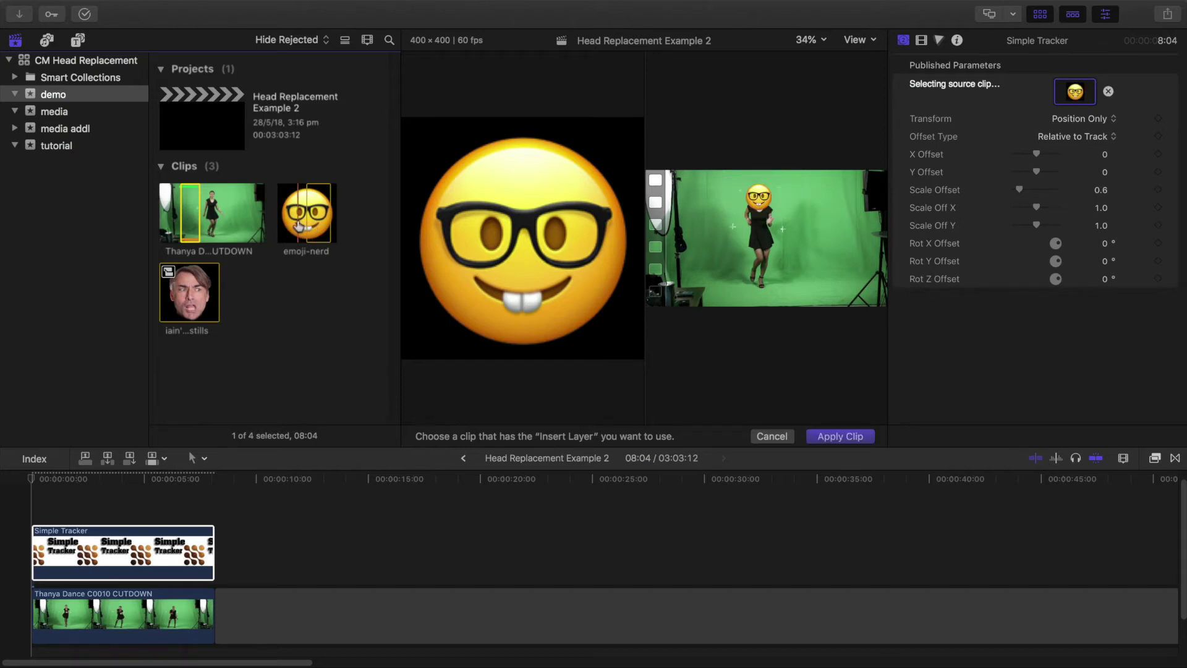
pyautogui.click(822, 437)
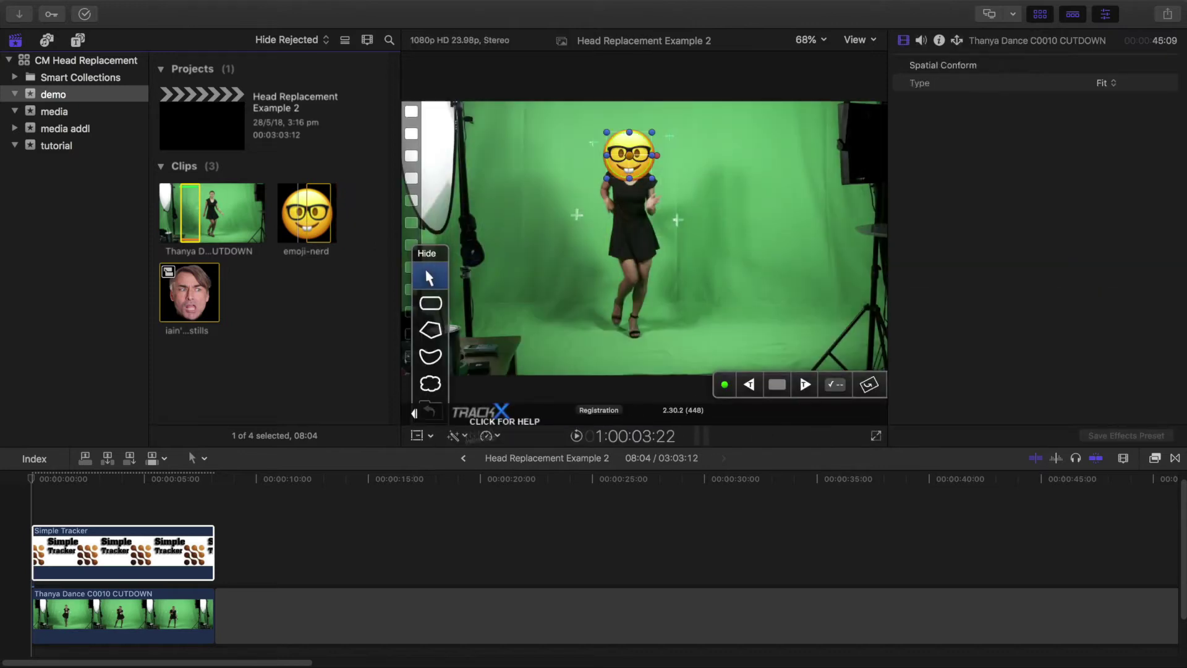
pyautogui.click(40, 550)
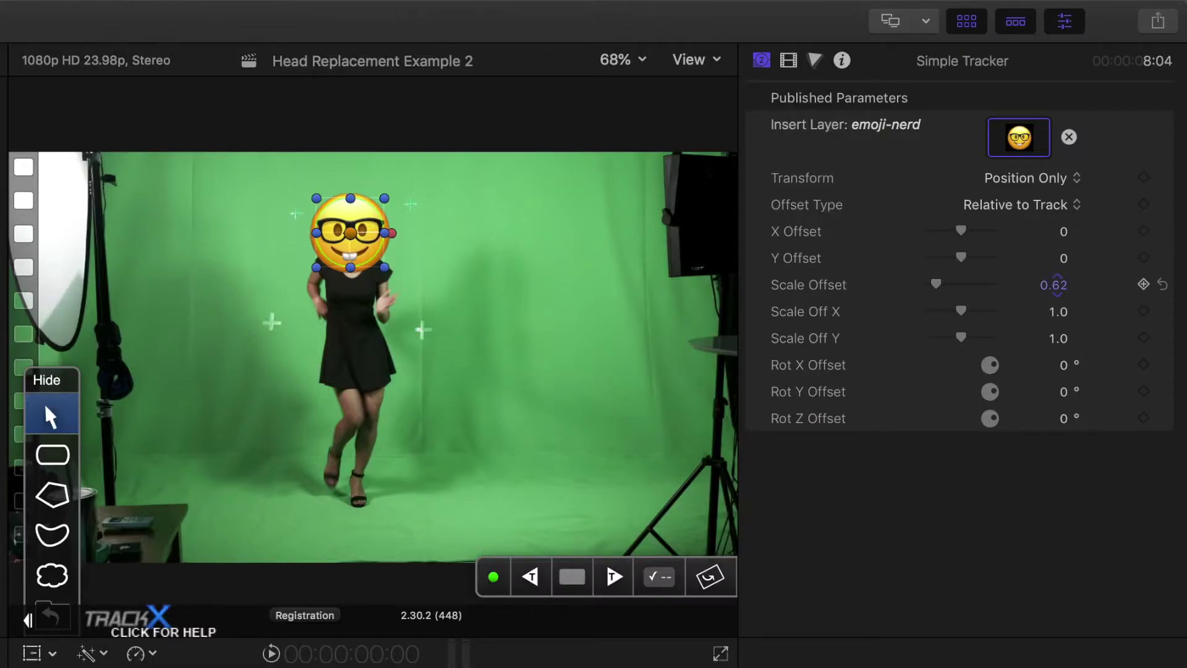
# - Set Transform to Position Rotation and Scale and lower Scale Offset to 0.47, checking playback
pyautogui.moveTo(1053, 284); pyautogui.dragTo(1036, 287)
pyautogui.press('space')
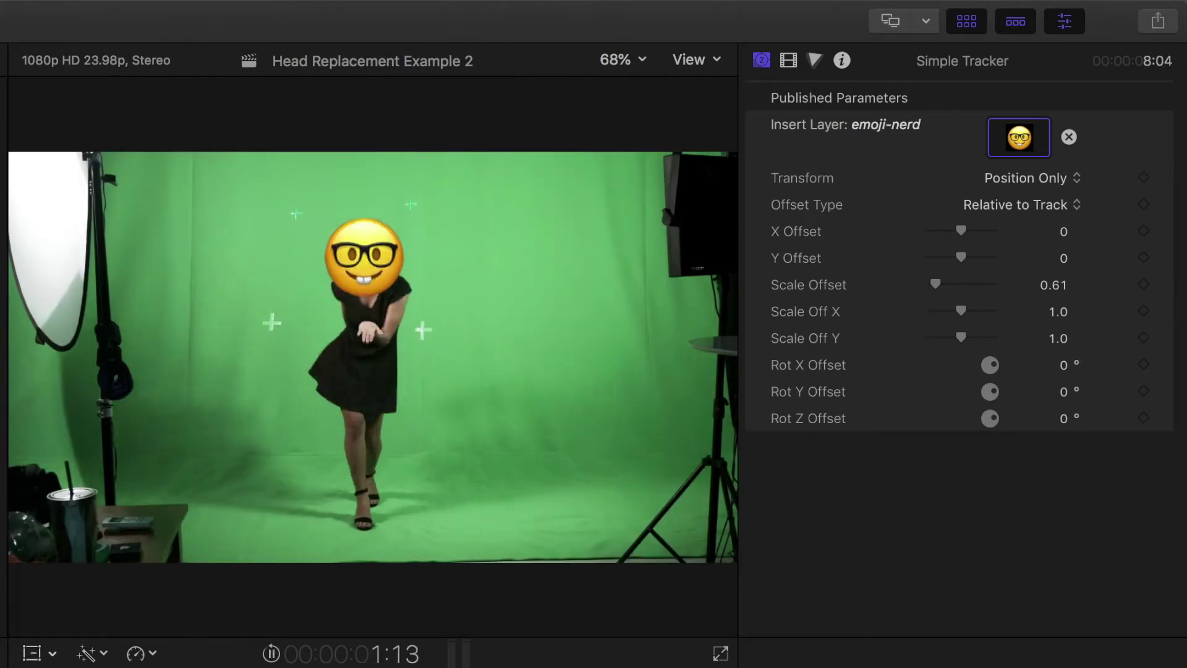
pyautogui.press('space')
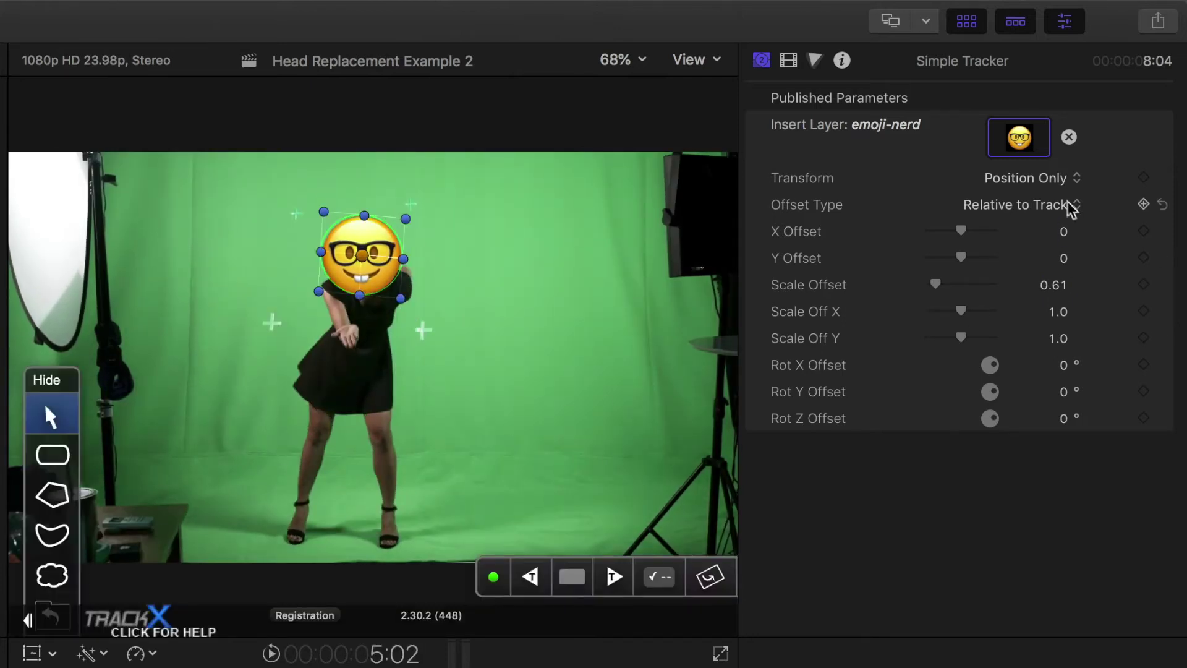
pyautogui.click(1061, 179)
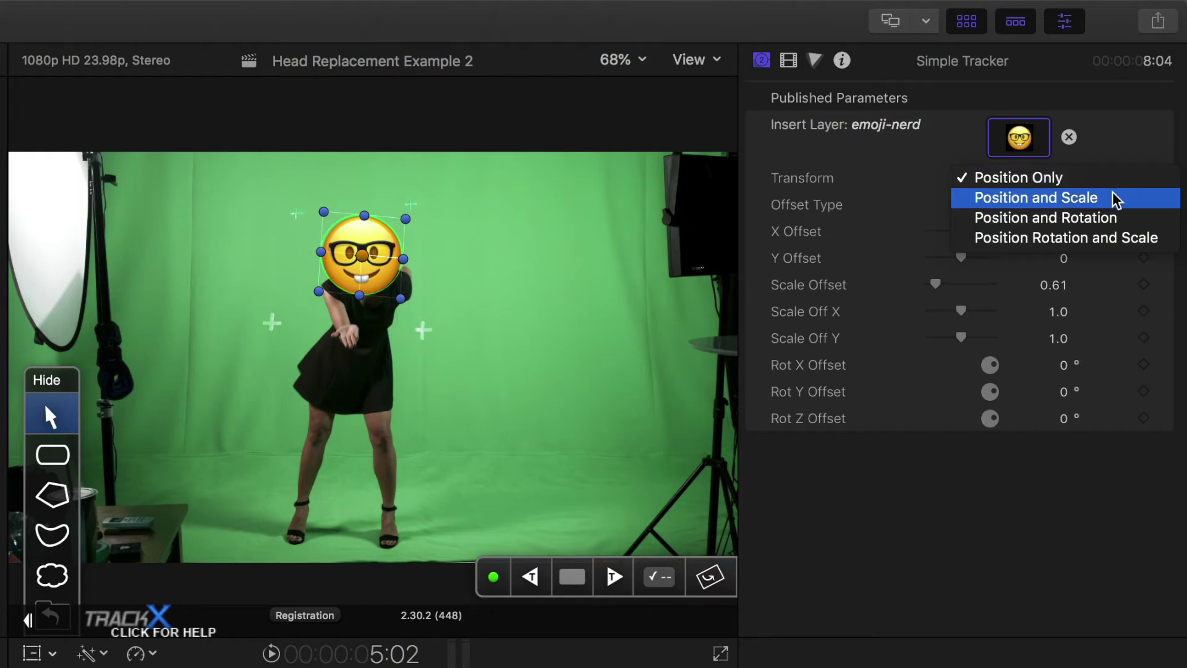
pyautogui.click(1149, 241)
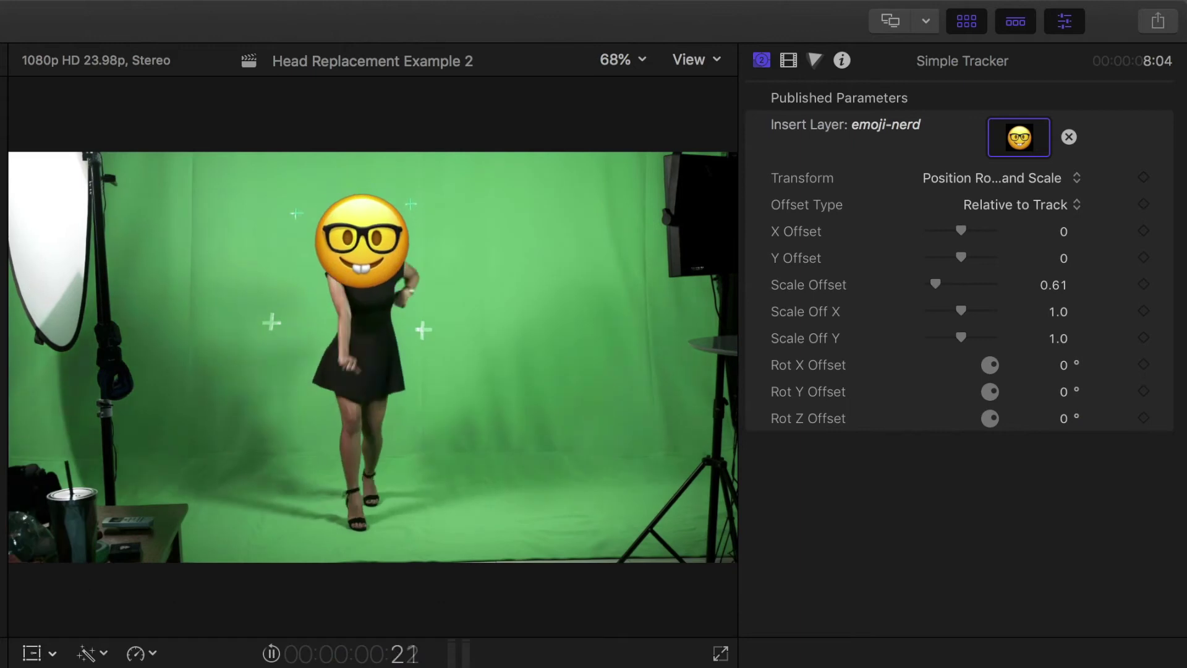
pyautogui.press('space')
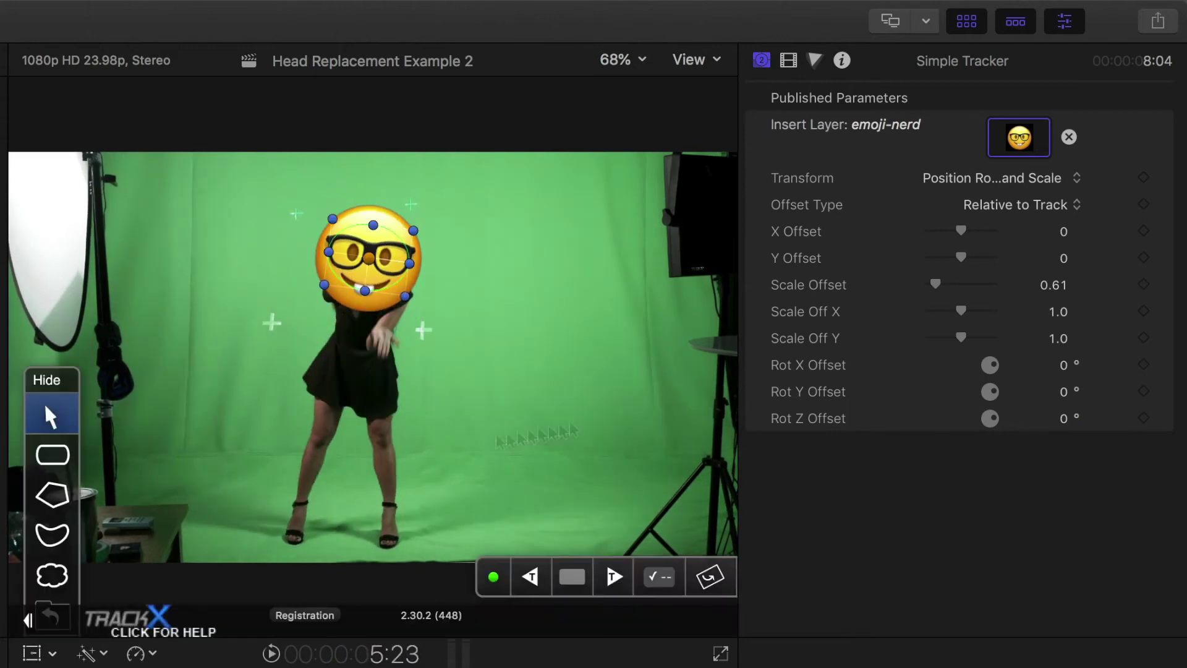
pyautogui.moveTo(1053, 285); pyautogui.dragTo(1053, 297)
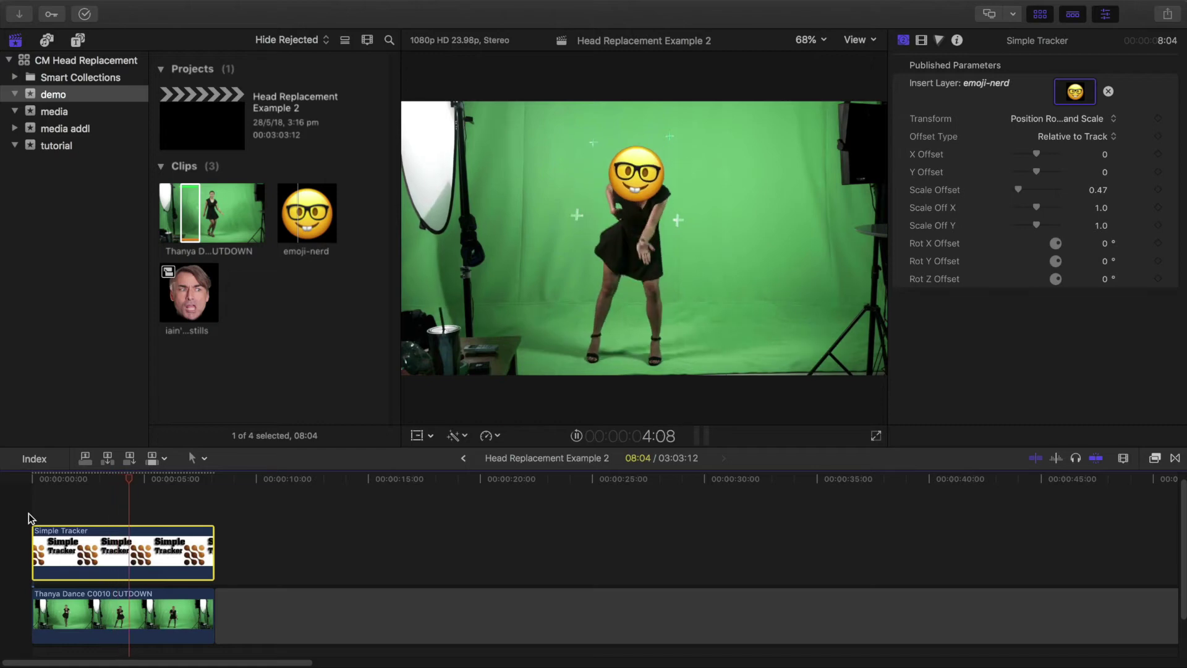
pyautogui.press('space')
# - Close the emoji-nerd clip's context menu and select the Simple Tracker clip in the timeline
pyautogui.rightClick(304, 332)
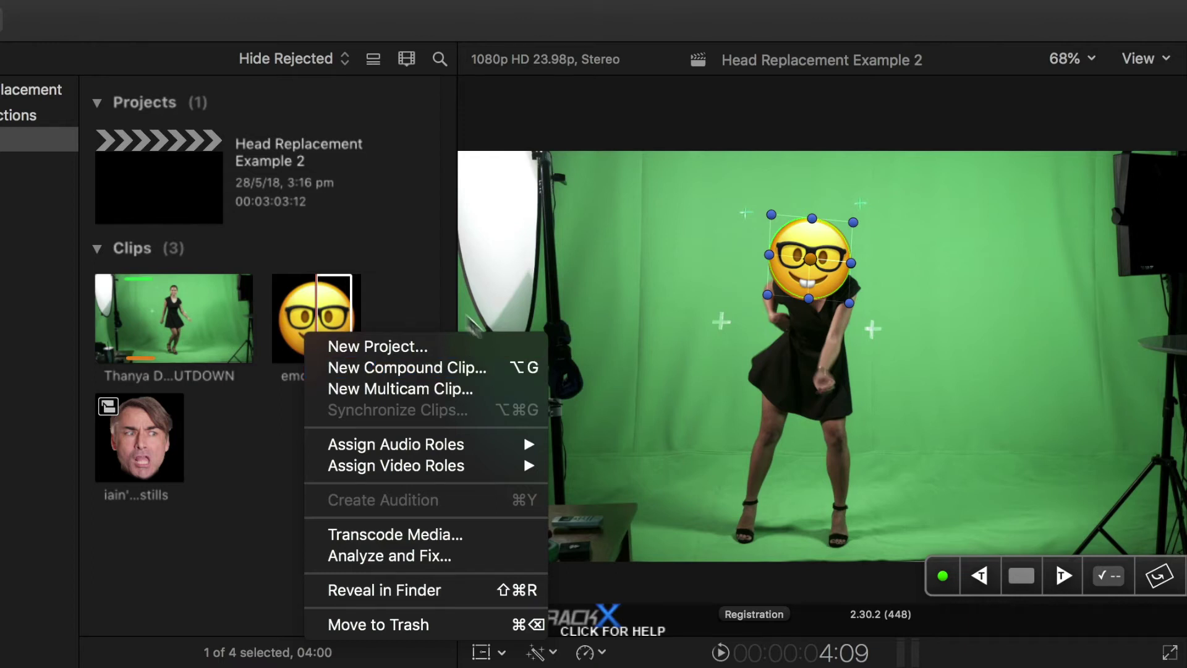
pyautogui.click(408, 286)
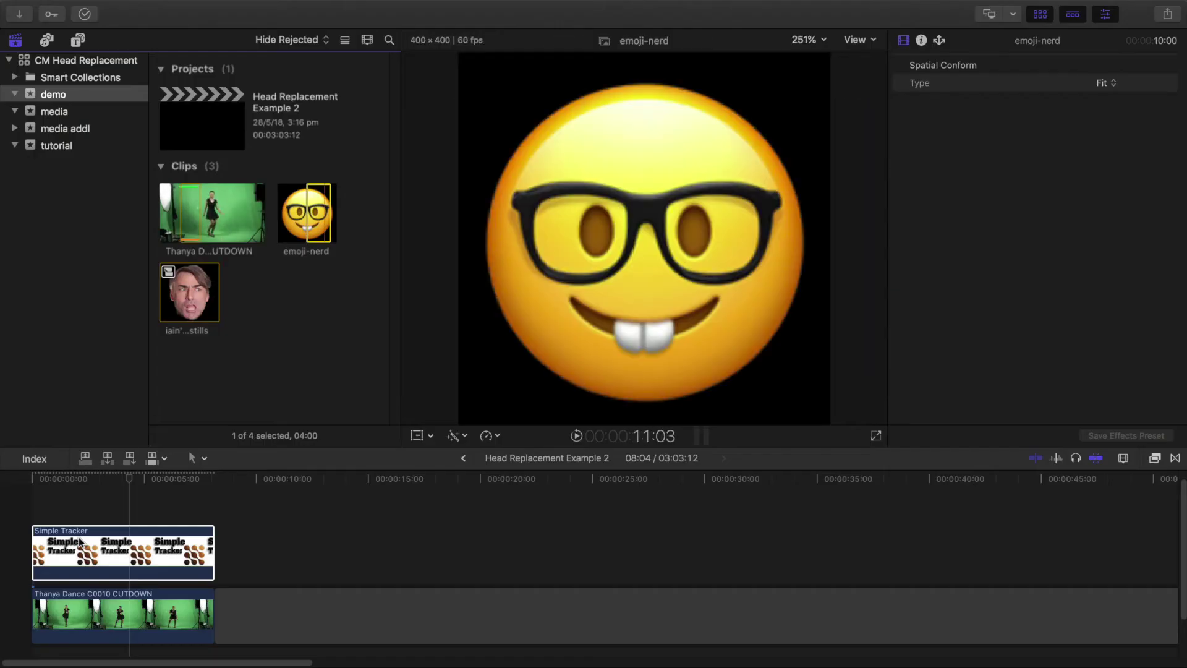
pyautogui.click(79, 547)
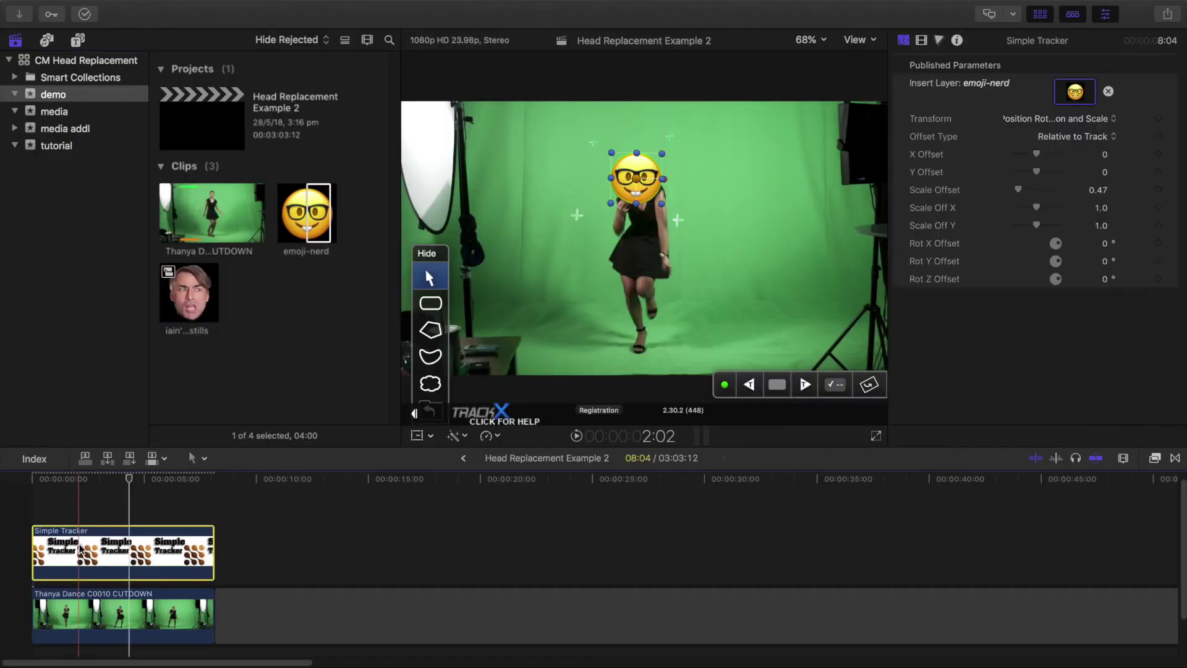
# - Swap the tracker's Insert Layer to the cut-out head stills clip and apply it
pyautogui.click(1082, 94)
pyautogui.click(171, 302)
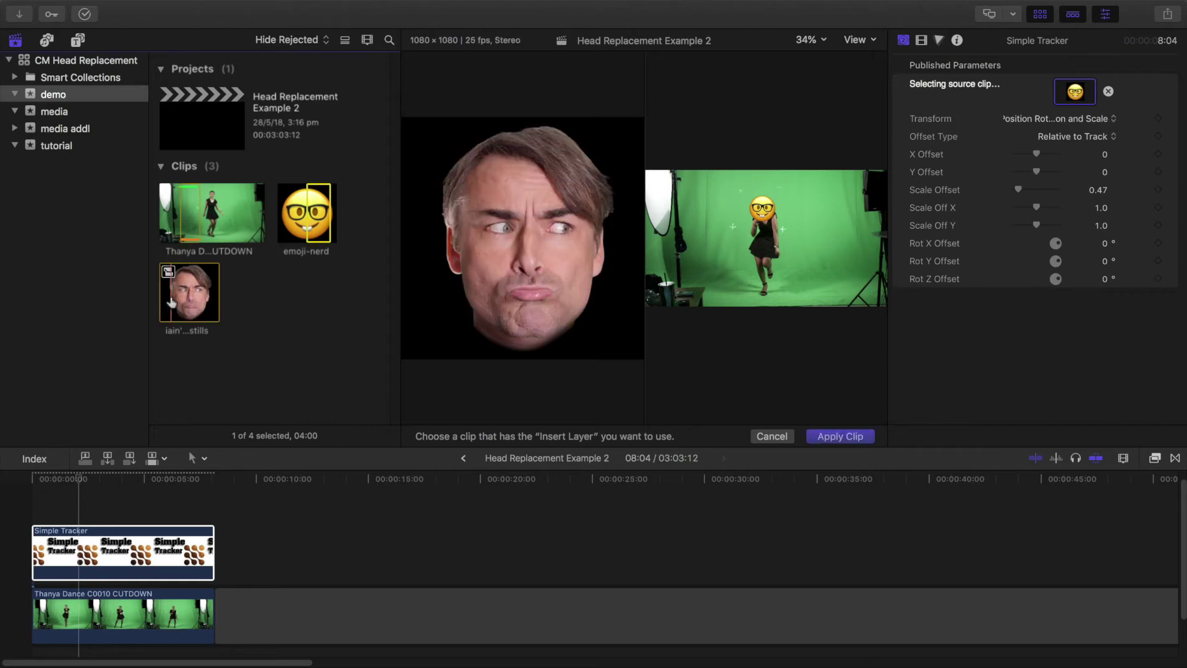
pyautogui.click(840, 436)
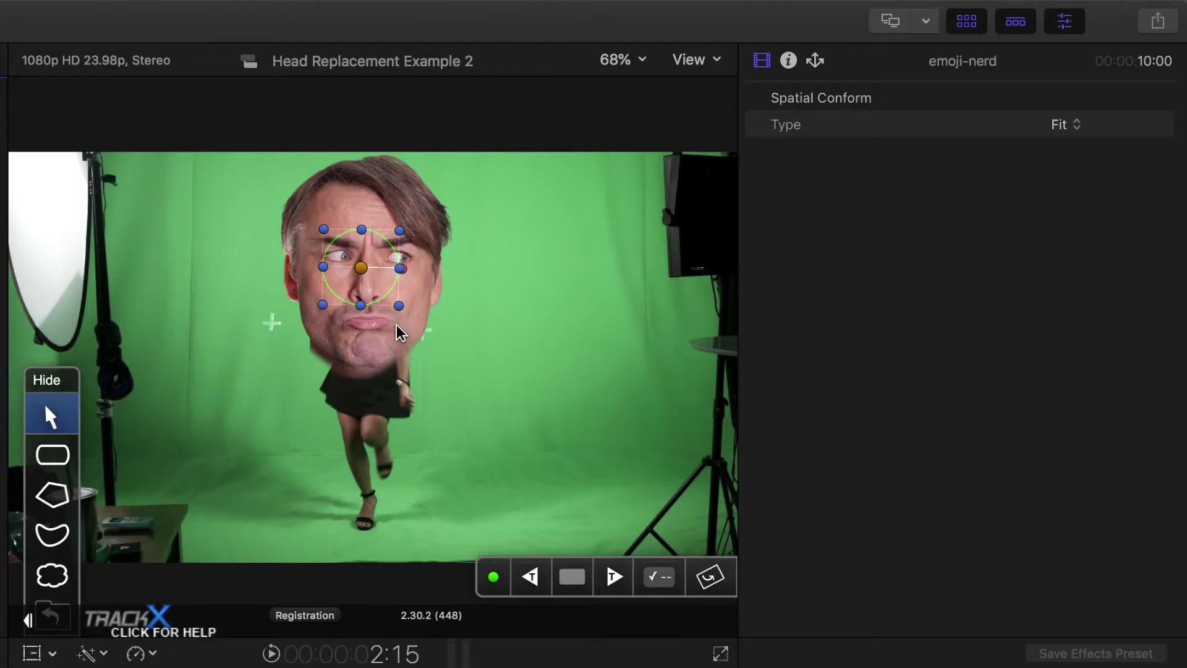
# - Lower Scale Offset to about 0.19 and reset X Offset to 0, checking playback
pyautogui.moveTo(1098, 190); pyautogui.dragTo(1097, 193)
pyautogui.moveTo(1053, 285); pyautogui.dragTo(1053, 295)
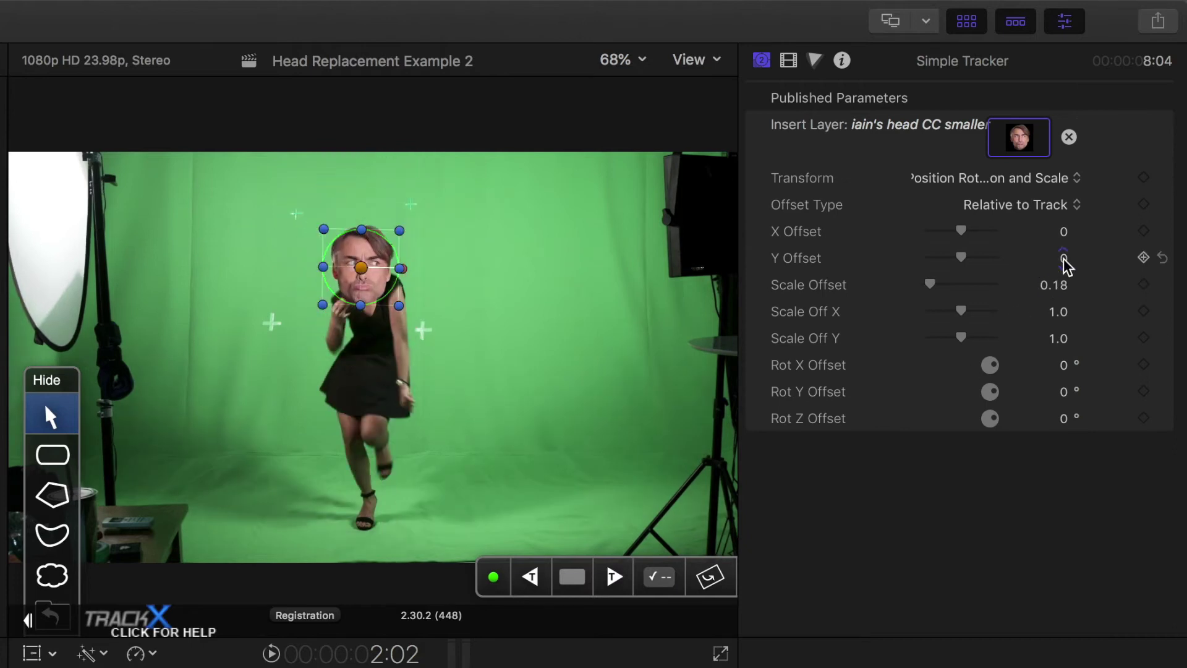
pyautogui.press('j')
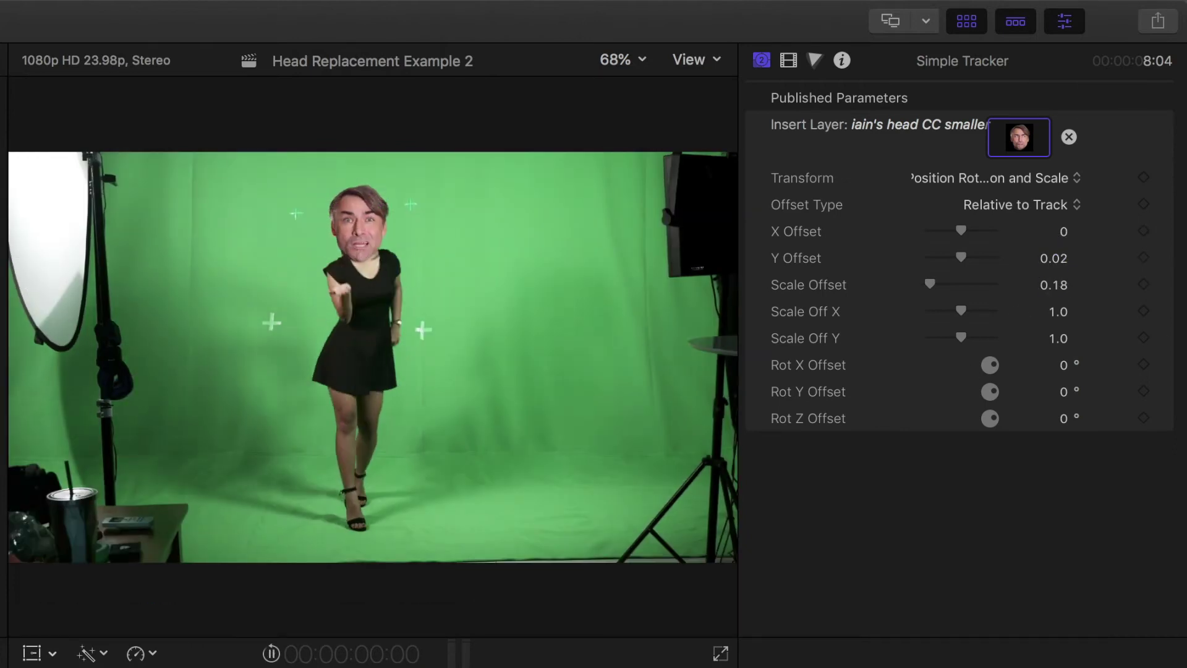
pyautogui.press('k')
pyautogui.moveTo(1050, 231); pyautogui.dragTo(1051, 228)
pyautogui.press('space')
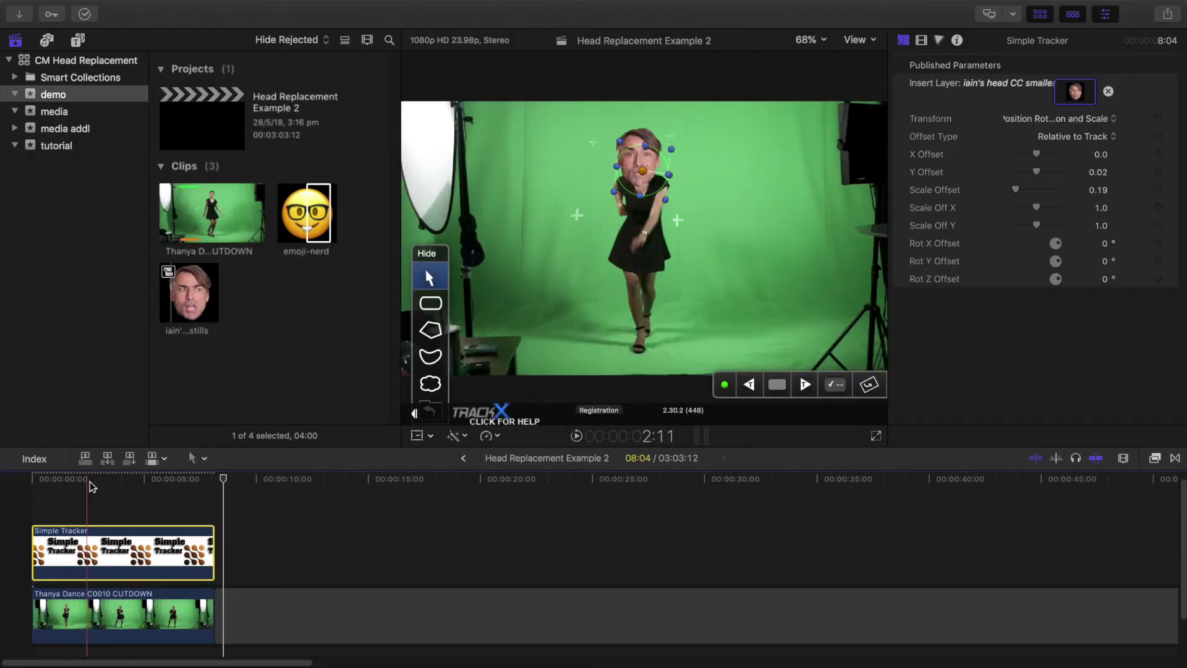
pyautogui.click(89, 485)
# - Extend still P_IA7753 by 01:05 in the head-stills compound clip, then return and play the project
pyautogui.doubleClick(185, 300)
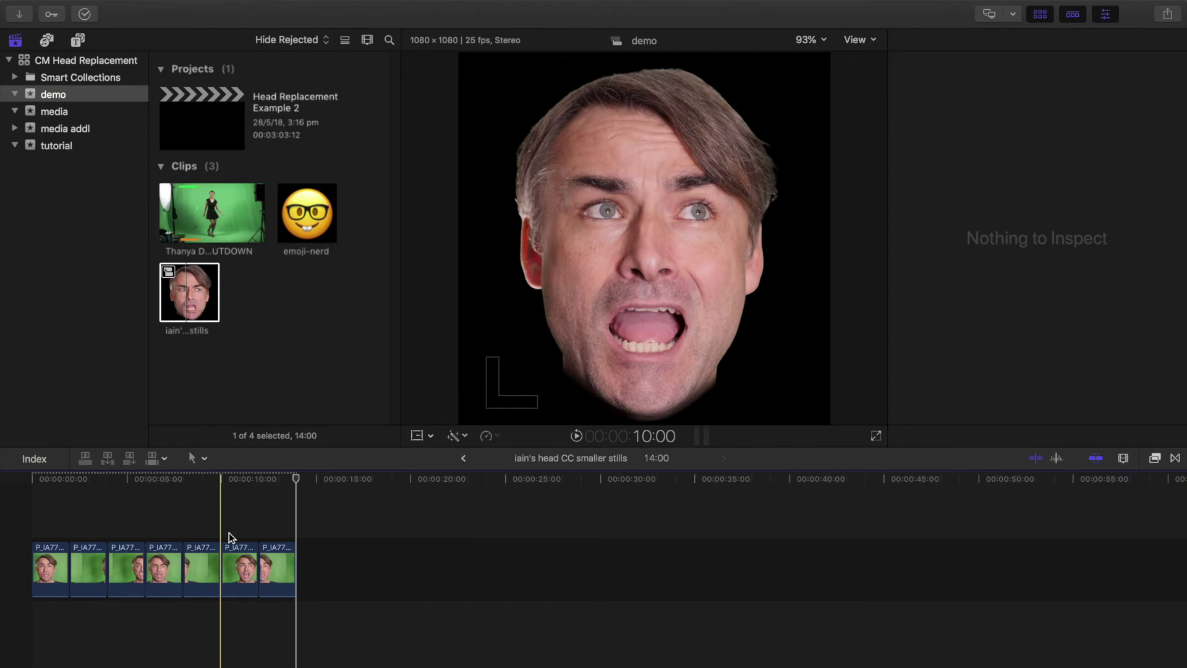
pyautogui.moveTo(144, 568); pyautogui.dragTo(86, 560)
pyautogui.click(463, 458)
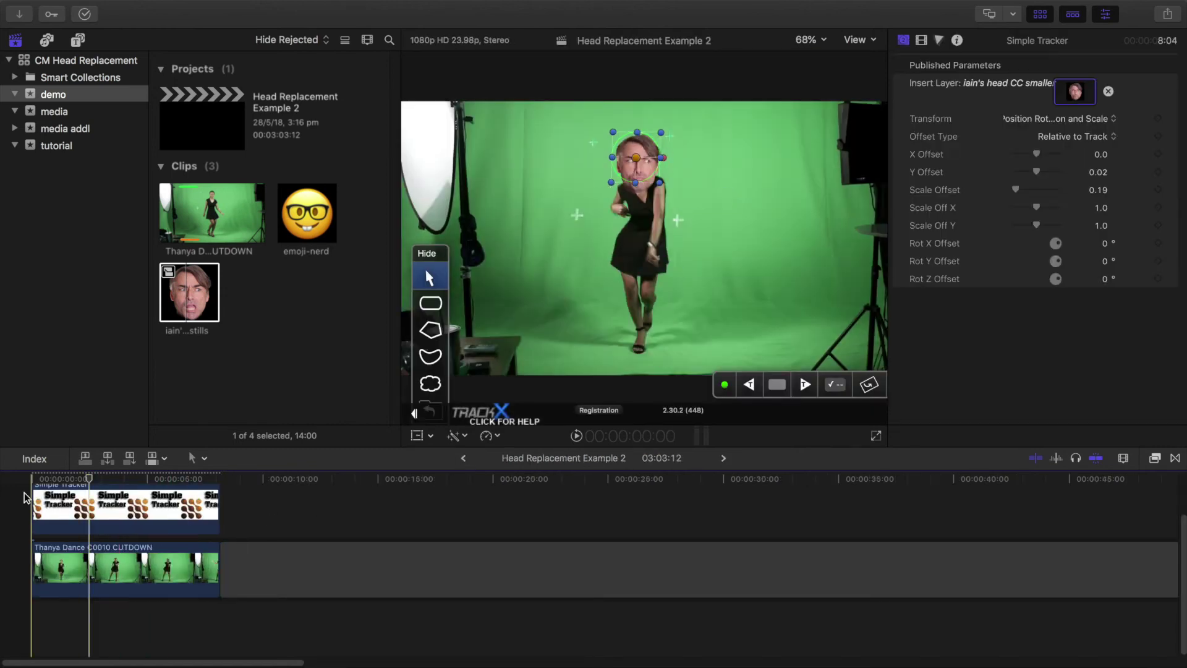
pyautogui.press('space')
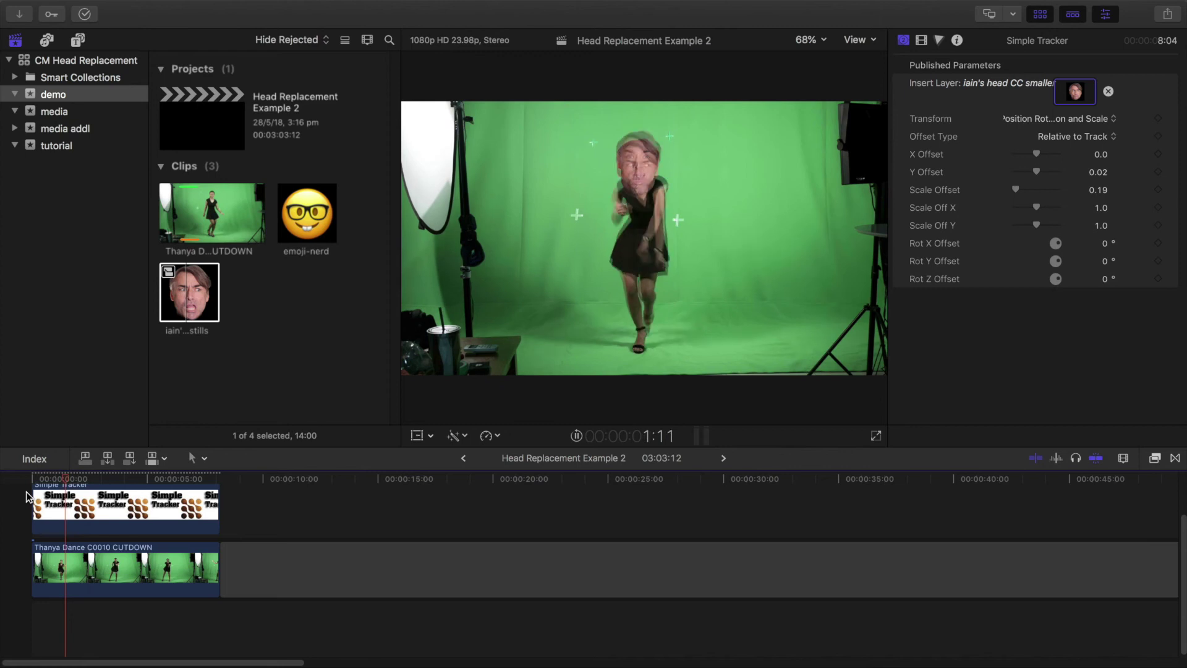
pyautogui.press('space')
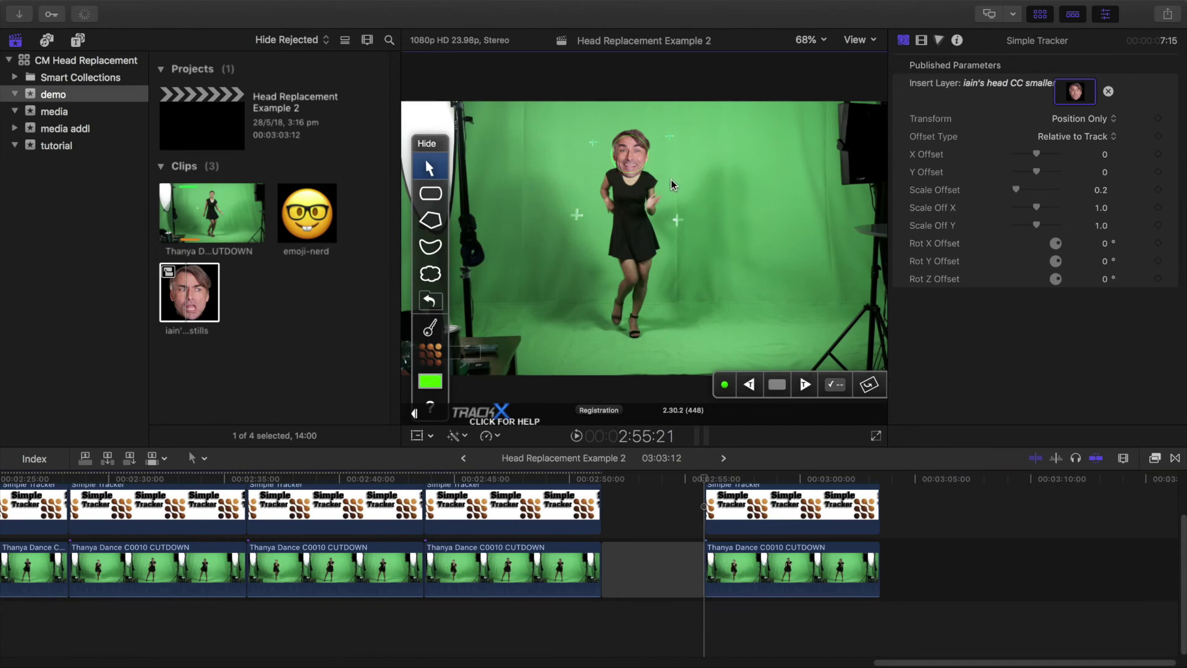
# - Zoom the viewer to 100% and play the section near 2:55, stopping at 3:01:06
pyautogui.press('super+equal')
pyautogui.press('space')
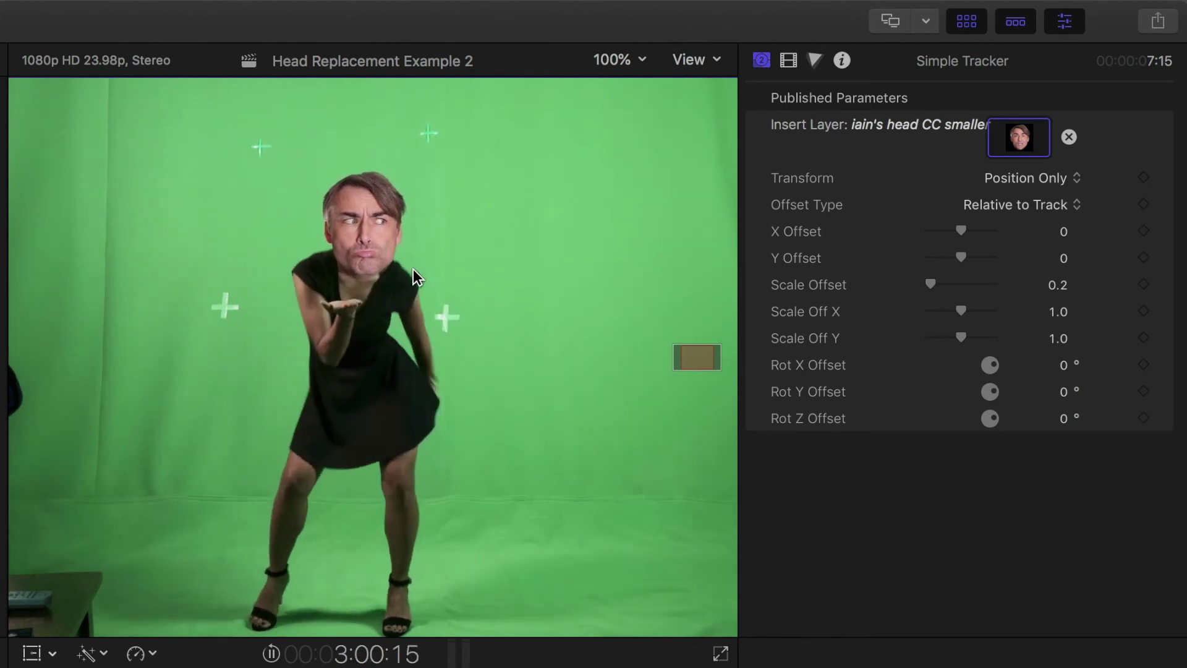
pyautogui.press('space')
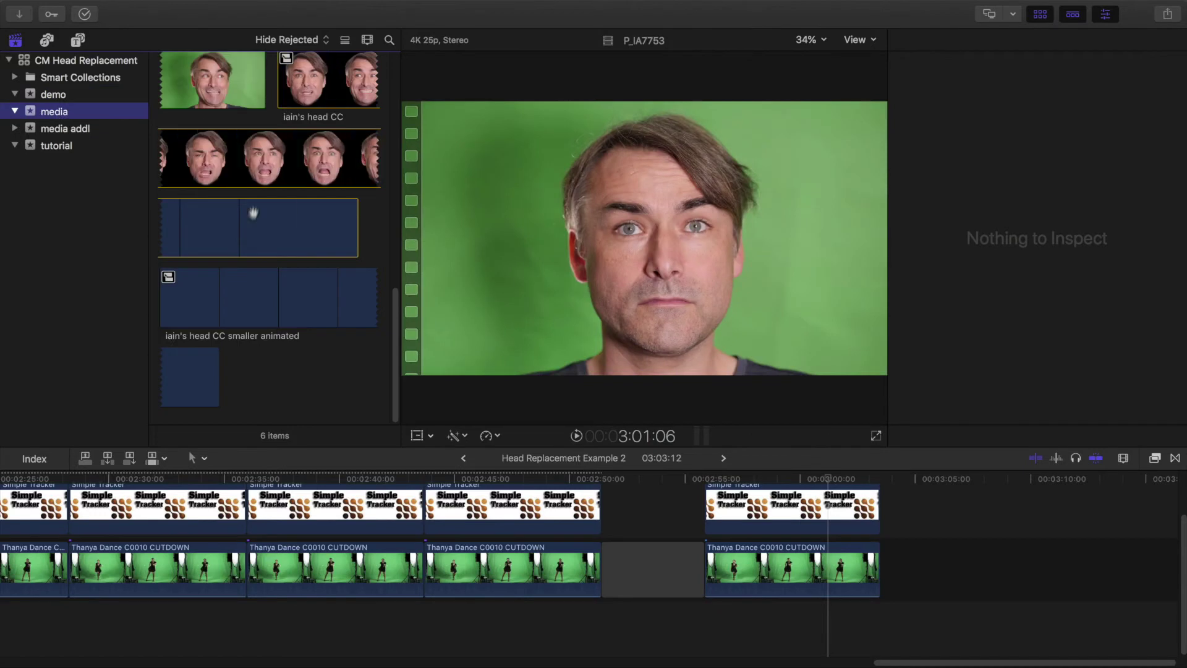
# - Open the animated head clip and toggle its effects off and on at about 15:12
pyautogui.doubleClick(209, 296)
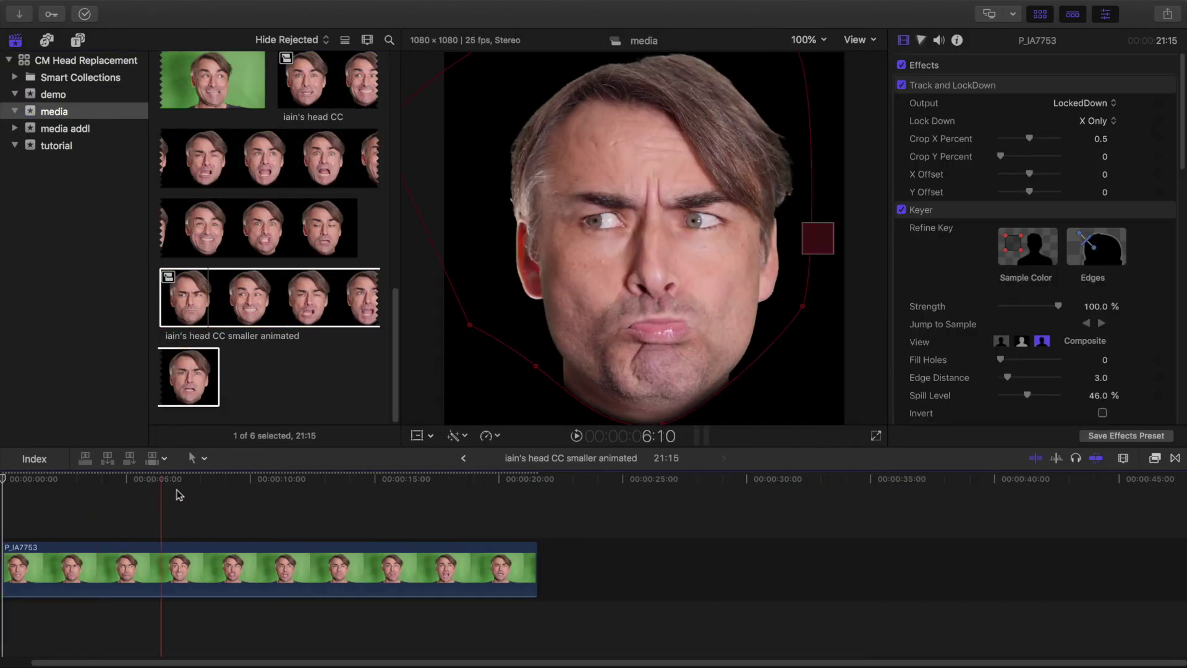
pyautogui.click(385, 492)
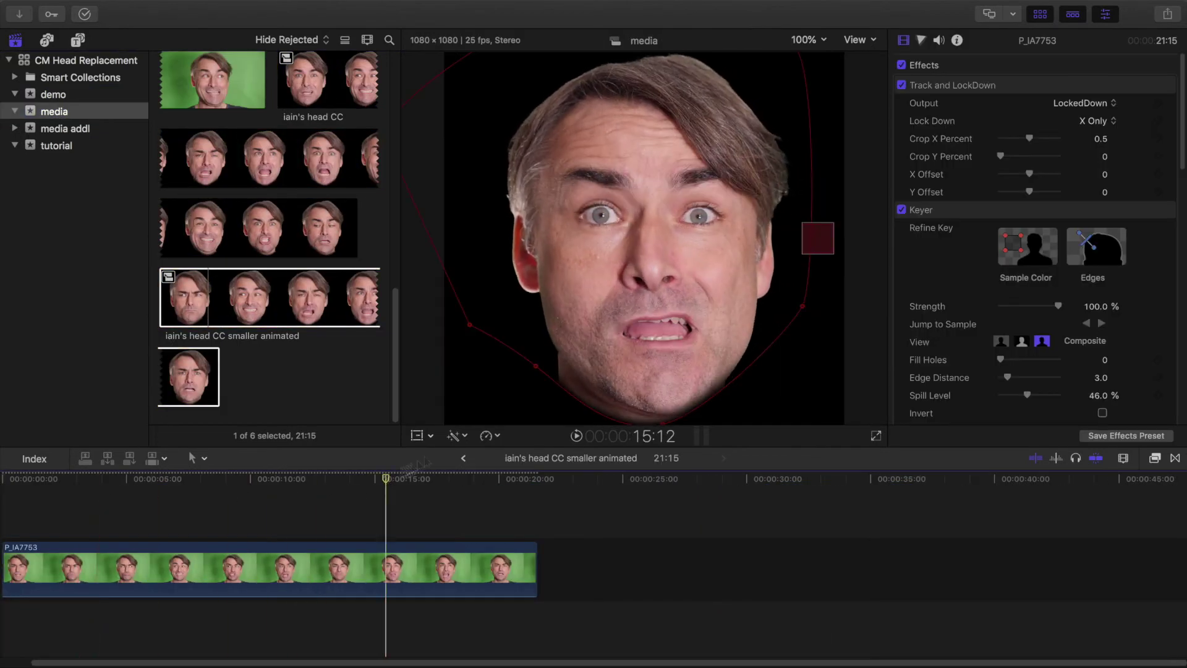
pyautogui.click(901, 64)
pyautogui.click(901, 64)
pyautogui.scroll(-10, 907, 209)
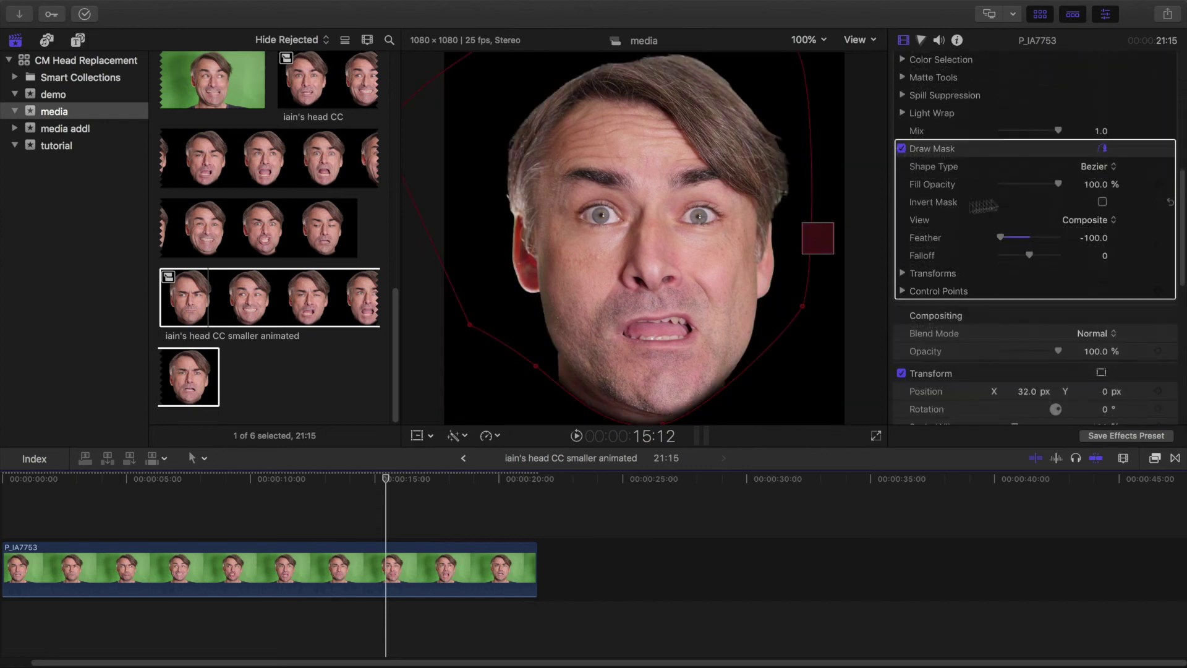
pyautogui.scroll(10, 1004, 201)
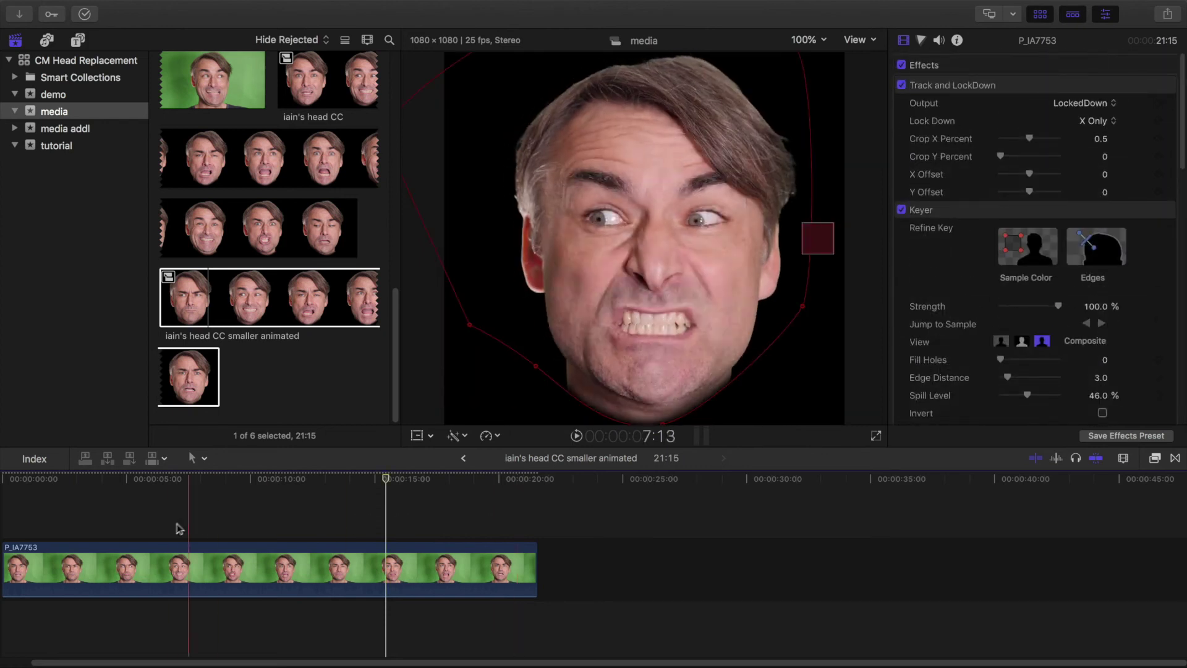
# - At about 13:12, toggle the key and mask effects off and on against the green-screen original
pyautogui.click(337, 482)
pyautogui.click(901, 65)
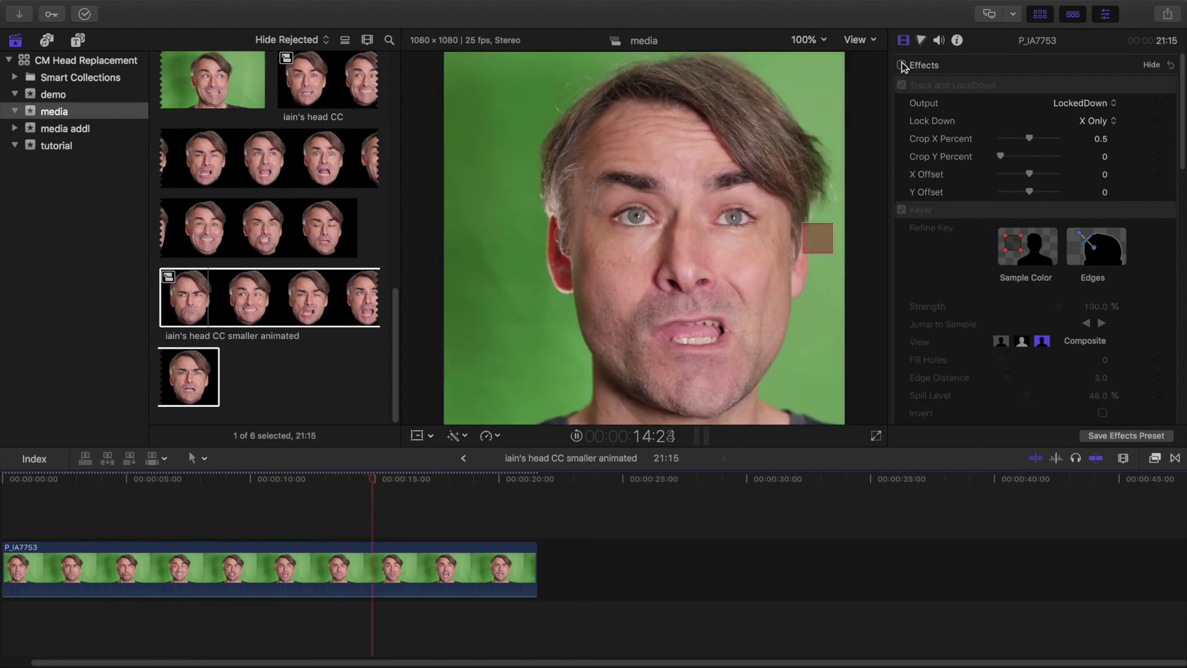
pyautogui.click(901, 65)
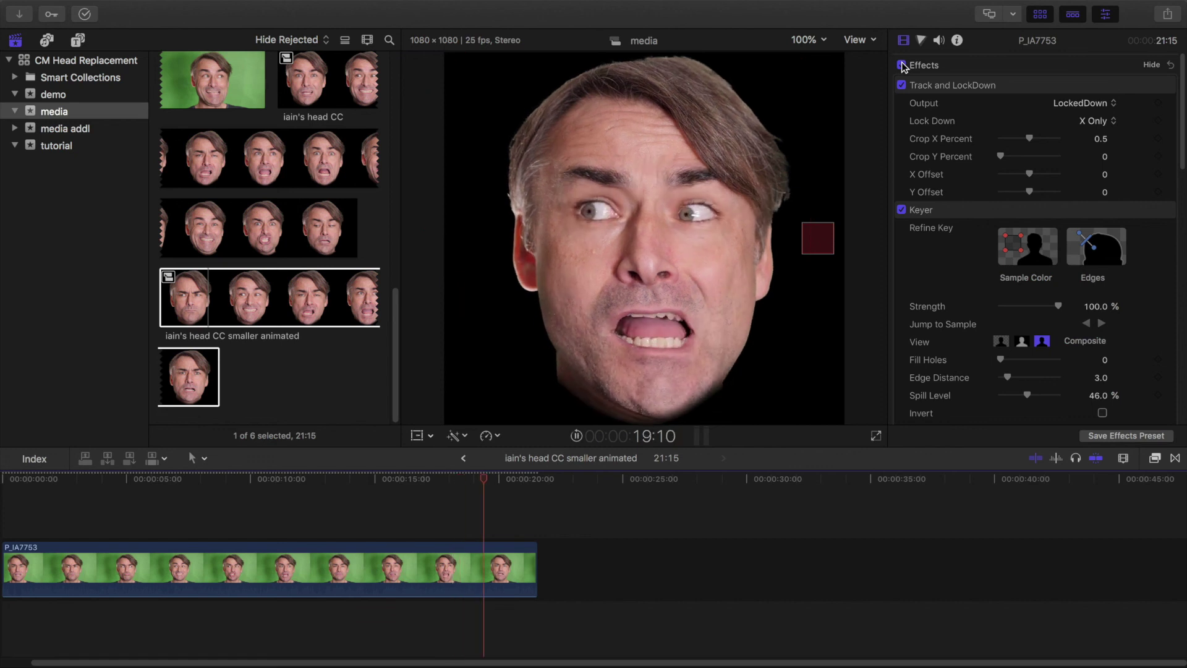
pyautogui.click(901, 65)
pyautogui.click(901, 65)
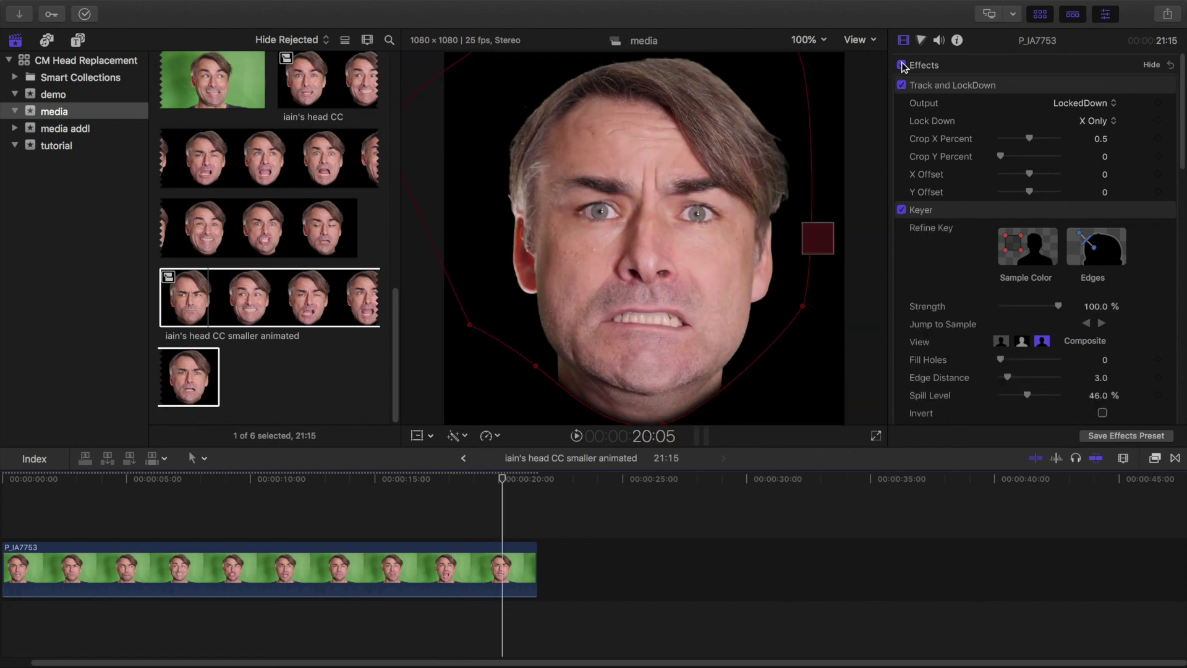